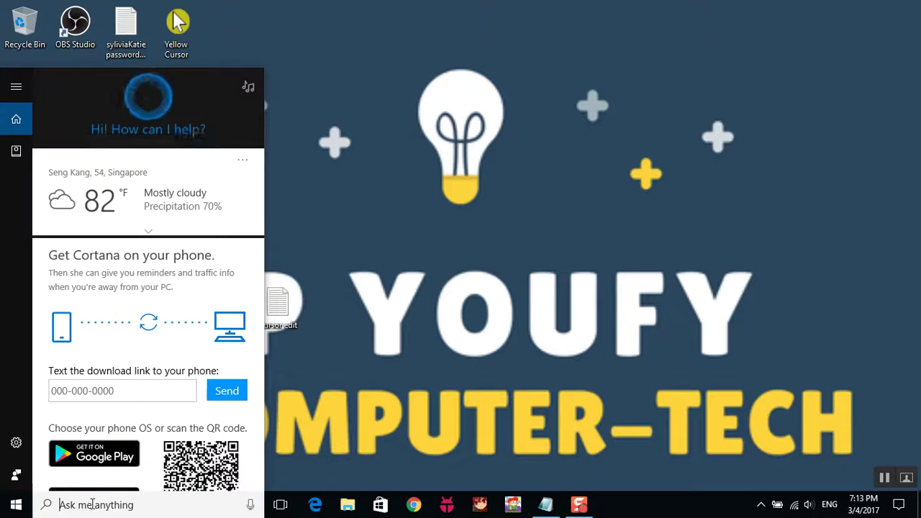
{"action": "type", "text": "s o"}
{"action": "key", "text": "BackSpace"}
{"action": "key", "text": "BackSpace"}
{"action": "type", "text": "o"}
{"action": "key", "text": "BackSpace"}
{"action": "key", "text": "BackSpace"}
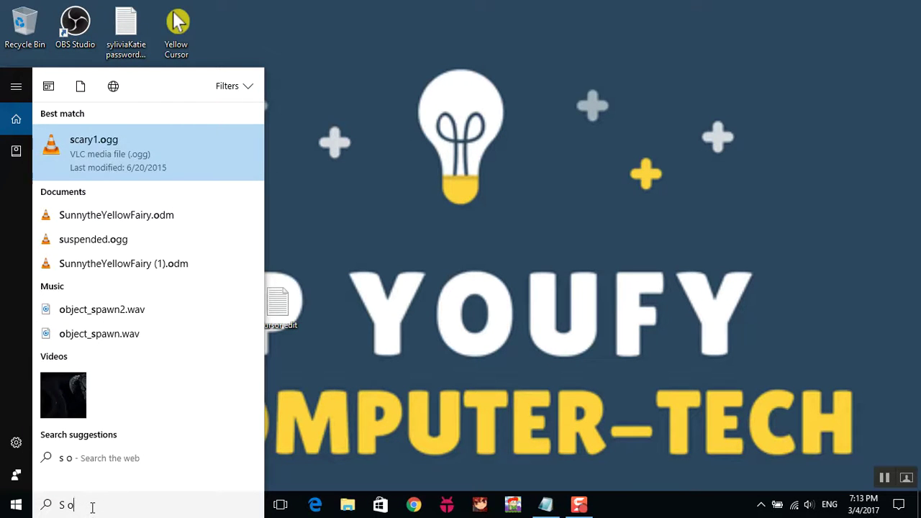
{"action": "type", "text": "o search for realworld cursor edito"}
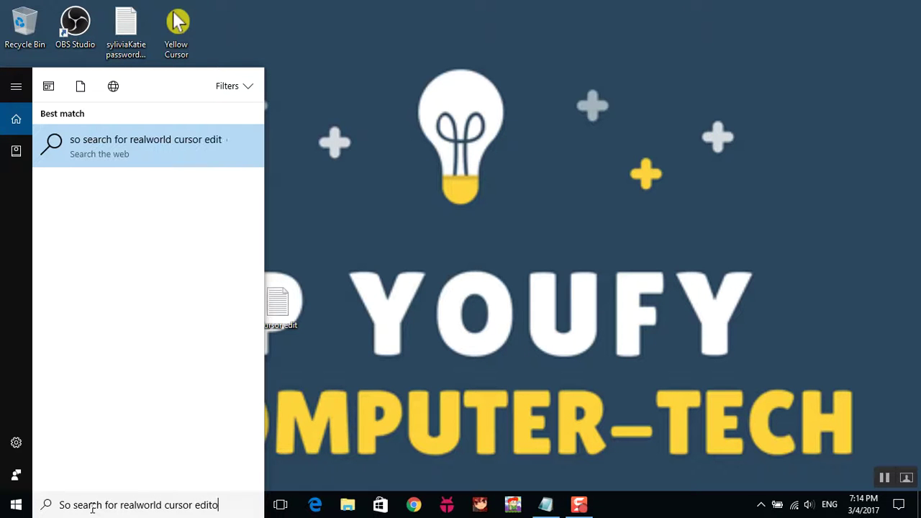
{"action": "key", "text": "BackSpace"}
{"action": "key", "text": "BackSpace"}
{"action": "key", "text": "BackSpace"}
{"action": "key", "text": "BackSpace"}
{"action": "key", "text": "BackSpace"}
{"action": "key", "text": "BackSpace"}
{"action": "key", "text": "BackSpace"}
{"action": "key", "text": "BackSpace"}
{"action": "key", "text": "BackSpace"}
{"action": "key", "text": "BackSpace"}
{"action": "key", "text": "BackSpace"}
{"action": "key", "text": "BackSpace"}
{"action": "key", "text": "BackSpace"}
{"action": "key", "text": "BackSpace"}
{"action": "key", "text": "BackSpace"}
{"action": "key", "text": "BackSpace"}
{"action": "key", "text": "BackSpace"}
{"action": "key", "text": "BackSpace"}
{"action": "key", "text": "BackSpace"}
{"action": "key", "text": "BackSpace"}
Search Windows for "realworld cursor editor" and launch the RealWorld Cursor Editor desktop app
{"action": "type", "text": "re"}
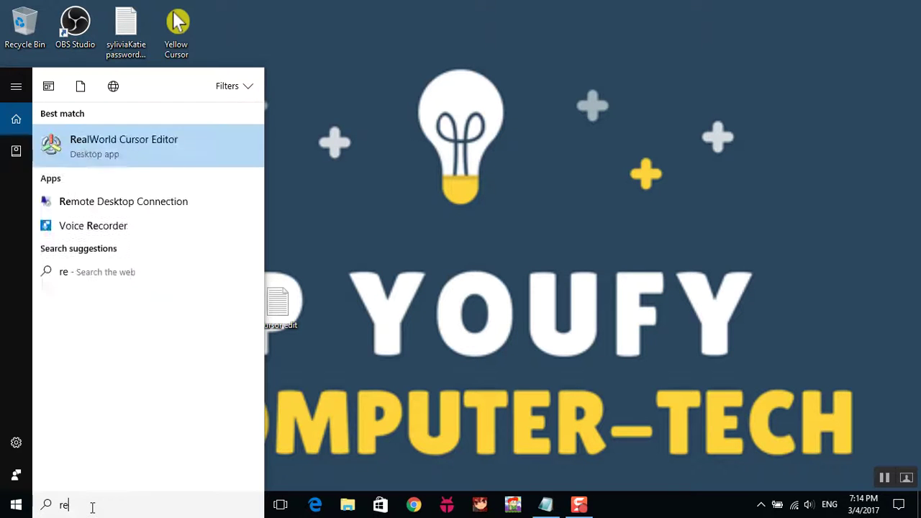
{"action": "type", "text": "alworld "}
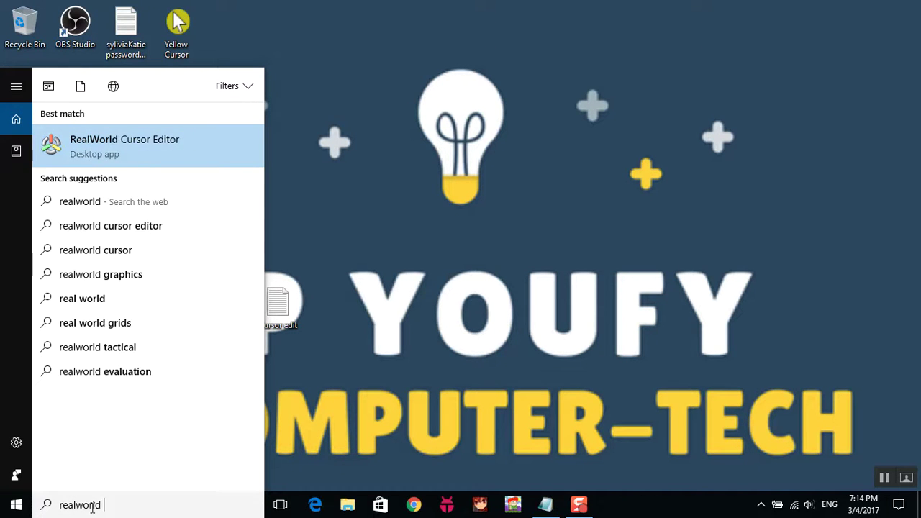
{"action": "type", "text": "cursor"}
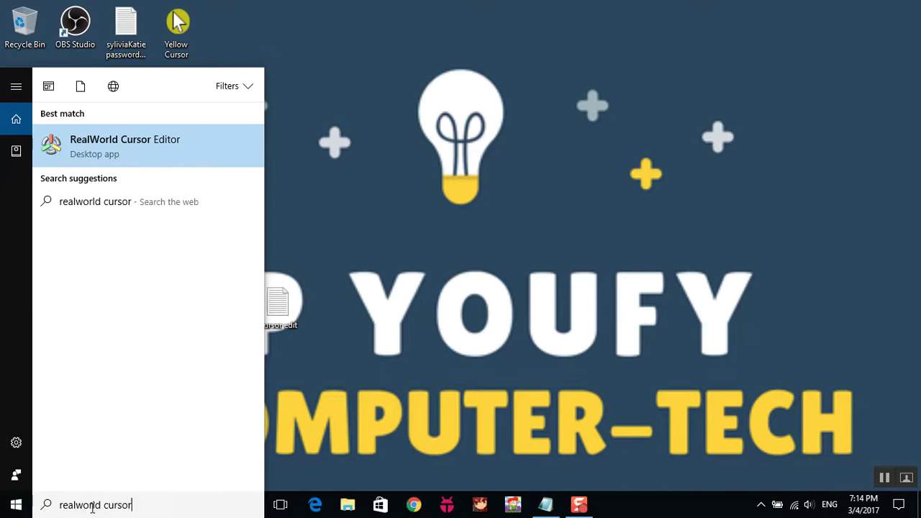
{"action": "type", "text": " edito"}
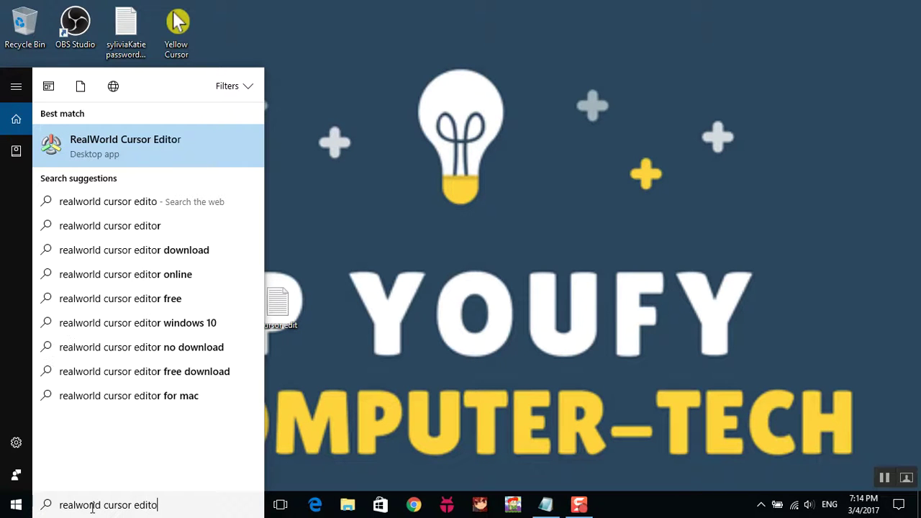
{"action": "type", "text": "r"}
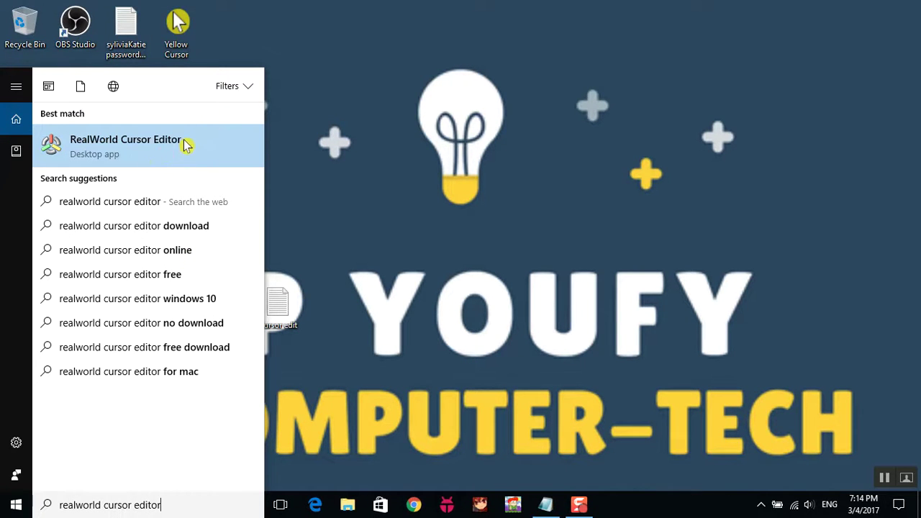
{"action": "left_click", "coordinate": [186, 147]}
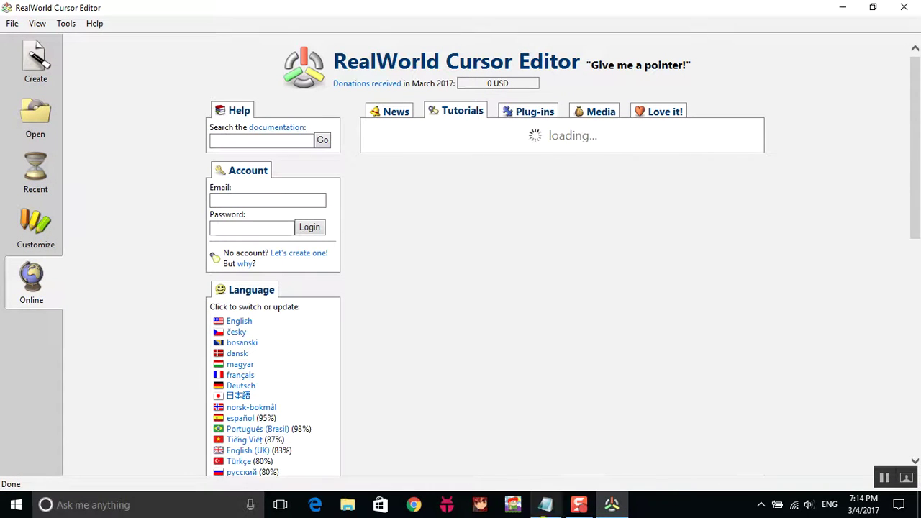
{"action": "left_click", "coordinate": [546, 505]}
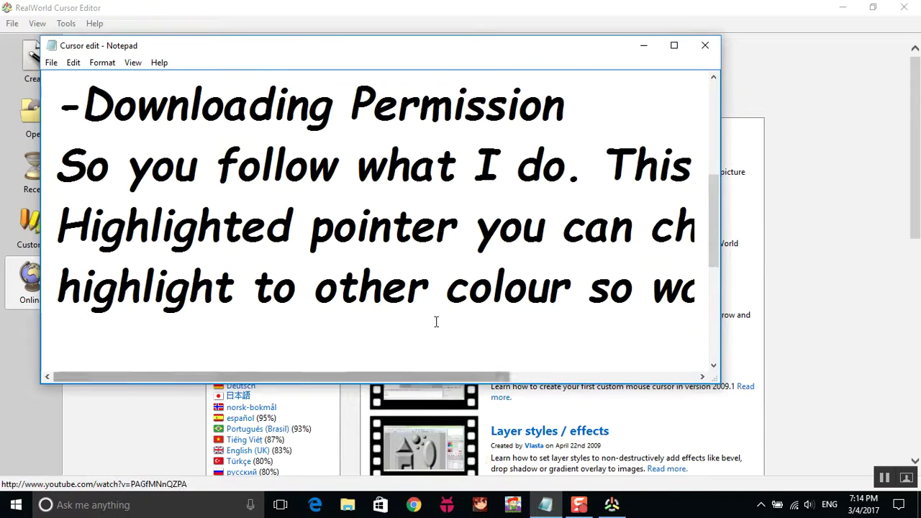
{"action": "left_click", "coordinate": [436, 322]}
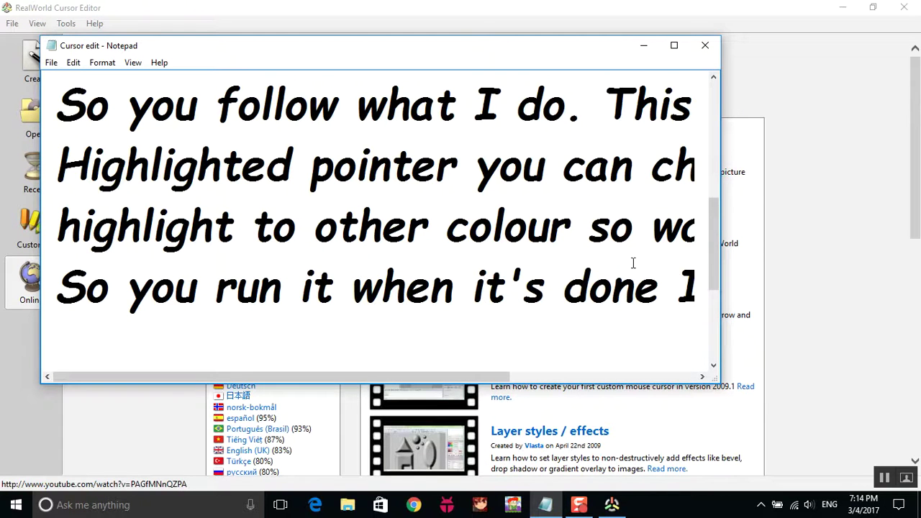
{"action": "left_click", "coordinate": [643, 45]}
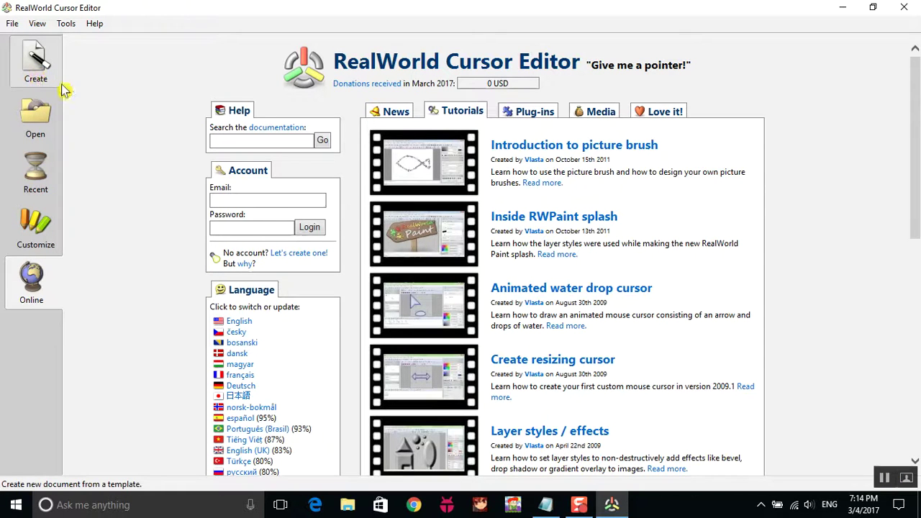
Create a new mouse cursor with canvas size 32 and 32-bit smooth-edges color depth
{"action": "left_click", "coordinate": [39, 63]}
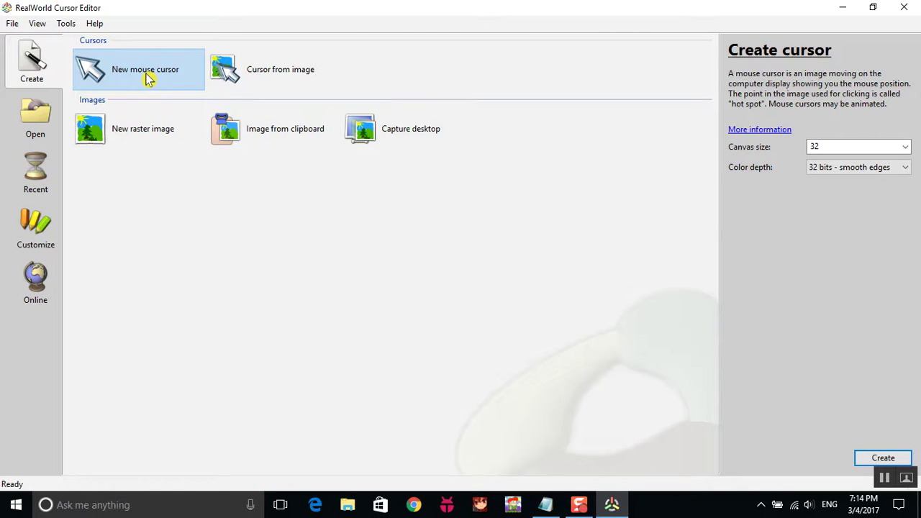
{"action": "left_click", "coordinate": [881, 461]}
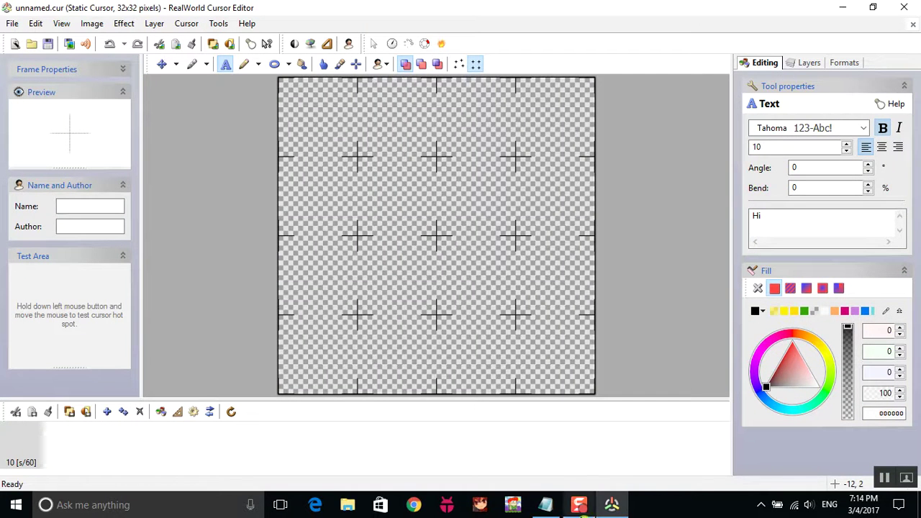
Switch to the Cursor edit note in Notepad and add the line "So this thing will pop out" at its end
{"action": "left_click", "coordinate": [546, 505]}
{"action": "left_click_drag", "start_coordinate": [608, 56], "coordinate": [609, 90]}
{"action": "left_click", "coordinate": [355, 380]}
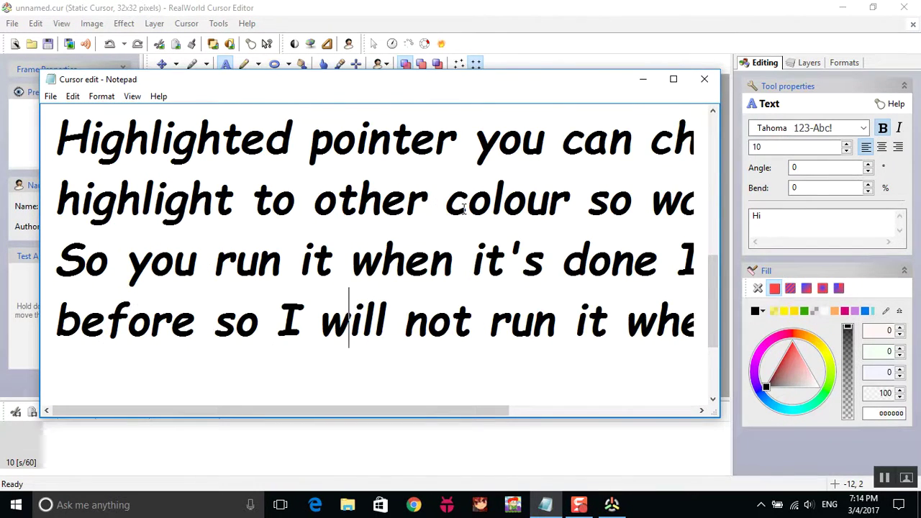
{"action": "key", "text": "Return"}
{"action": "key", "text": "BackSpace"}
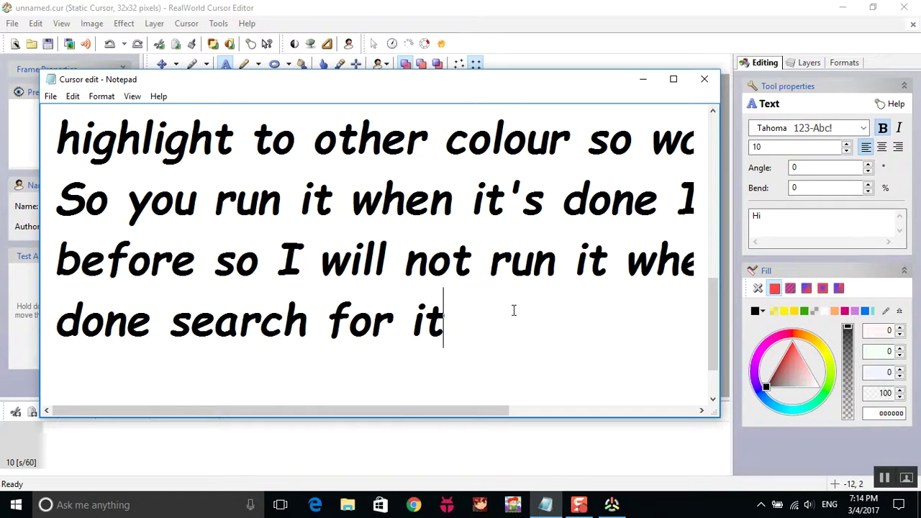
{"action": "key", "text": "Return"}
{"action": "type", "text": "So tj"}
{"action": "key", "text": "BackSpace"}
{"action": "type", "text": "his thingw"}
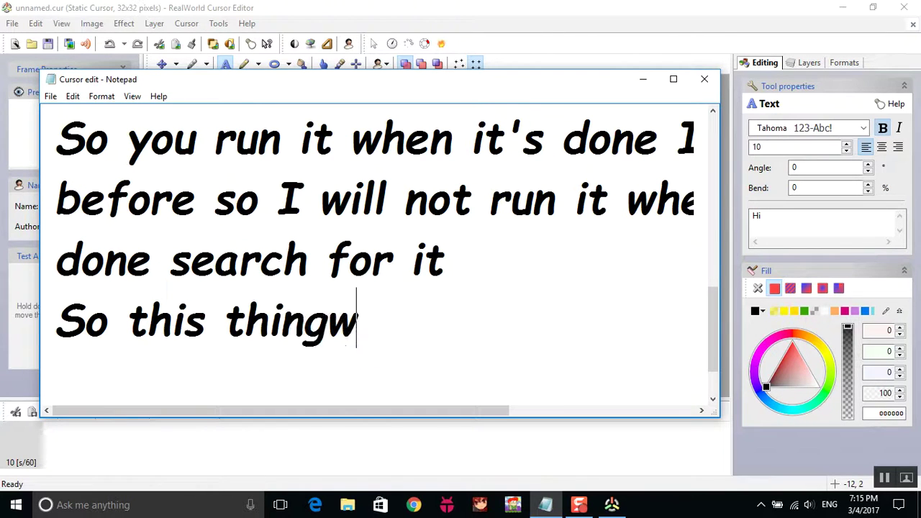
{"action": "key", "text": "BackSpace"}
{"action": "type", "text": "wi"}
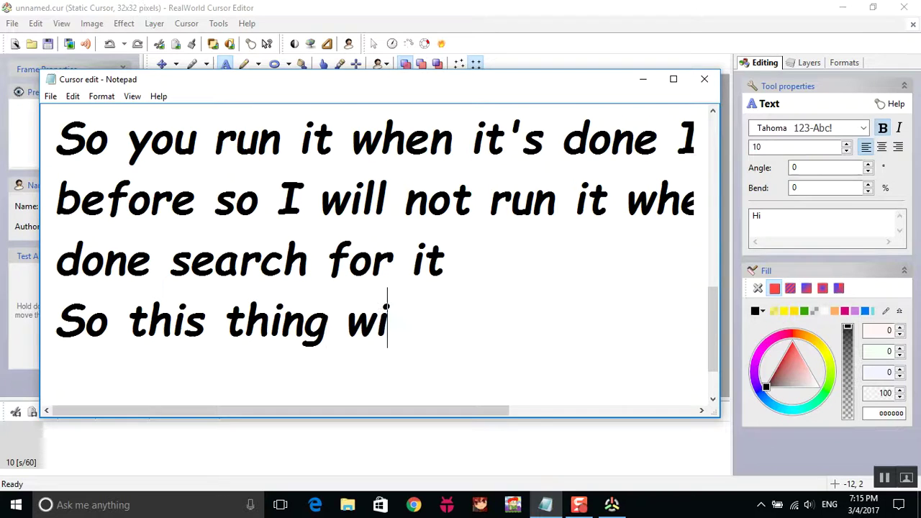
{"action": "type", "text": "ll pop out"}
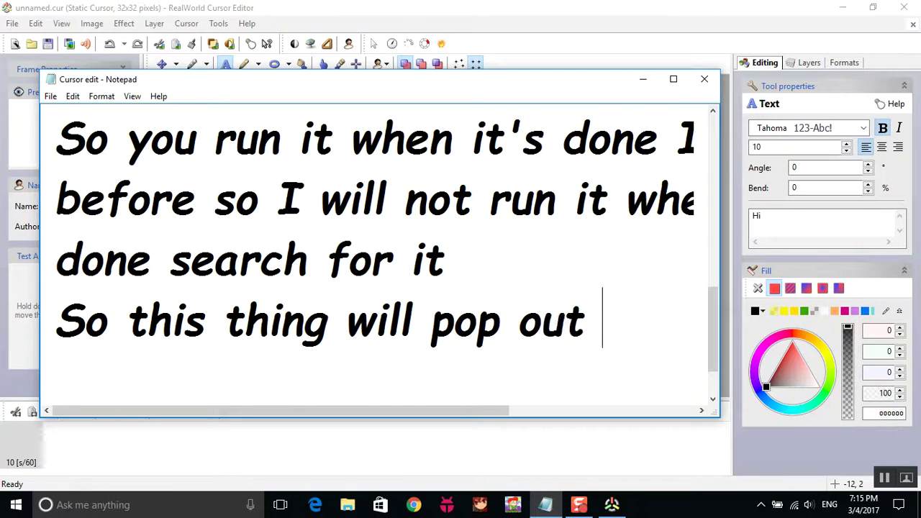
Add a final line "follow what I do next." to the note and return to RealWorld Cursor Editor
{"action": "key", "text": "Return"}
{"action": "type", "text": "follo"}
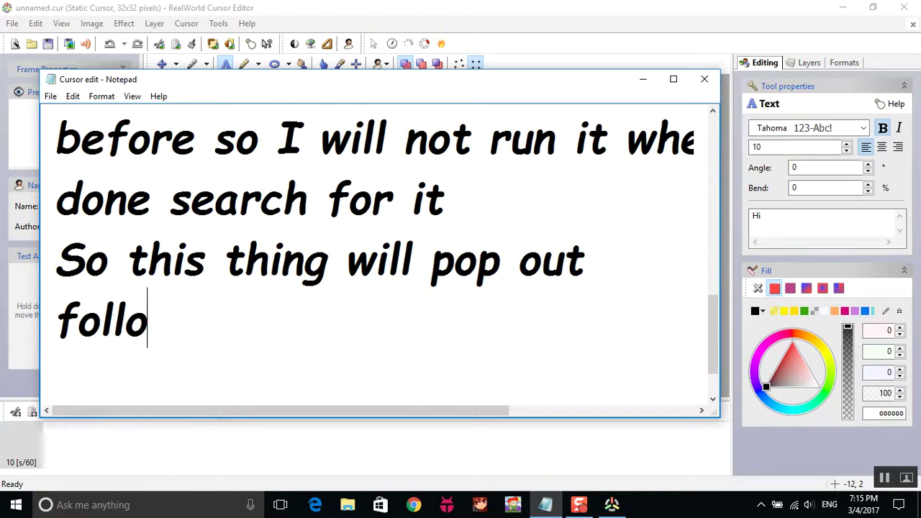
{"action": "type", "text": "w what I do nexy"}
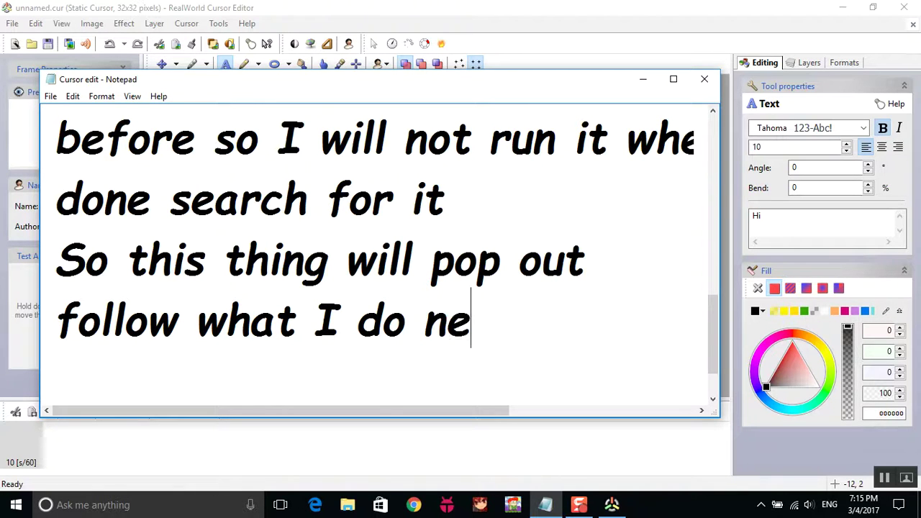
{"action": "key", "text": "BackSpace"}
{"action": "type", "text": "t."}
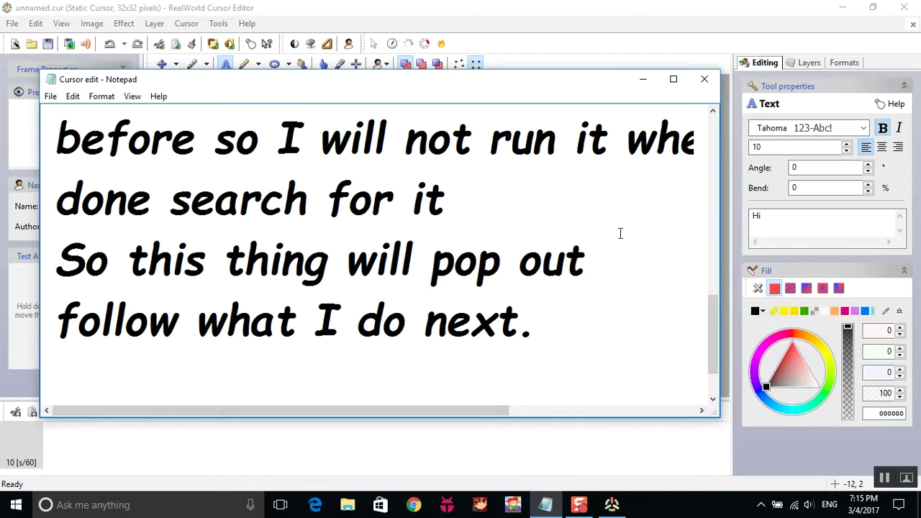
{"action": "left_click", "coordinate": [643, 79]}
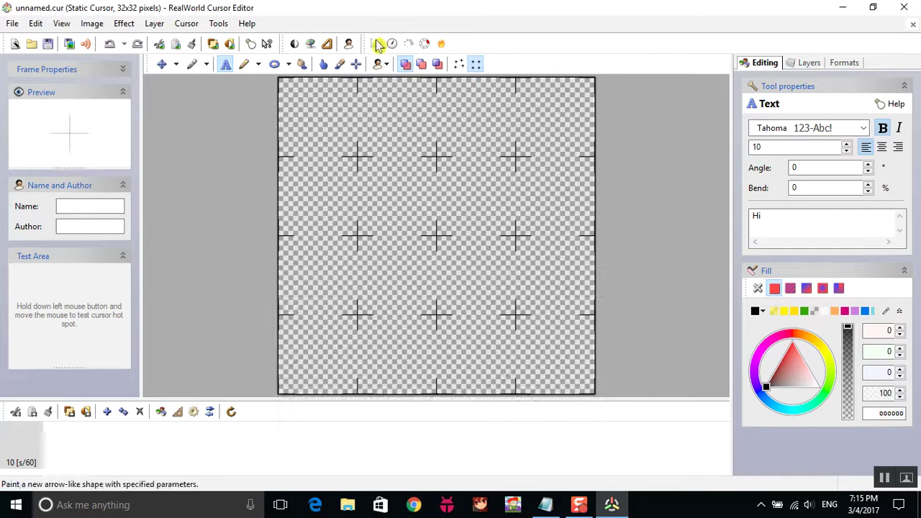
Create an up-left arrow shape with head size 56, tail size 40, black outline of width 0 and white fills
{"action": "left_click", "coordinate": [375, 45]}
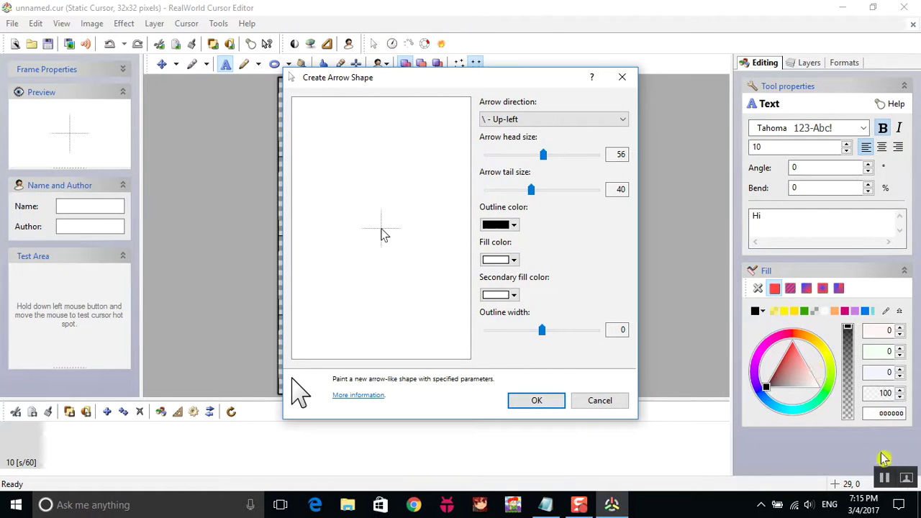
{"action": "left_click", "coordinate": [885, 478]}
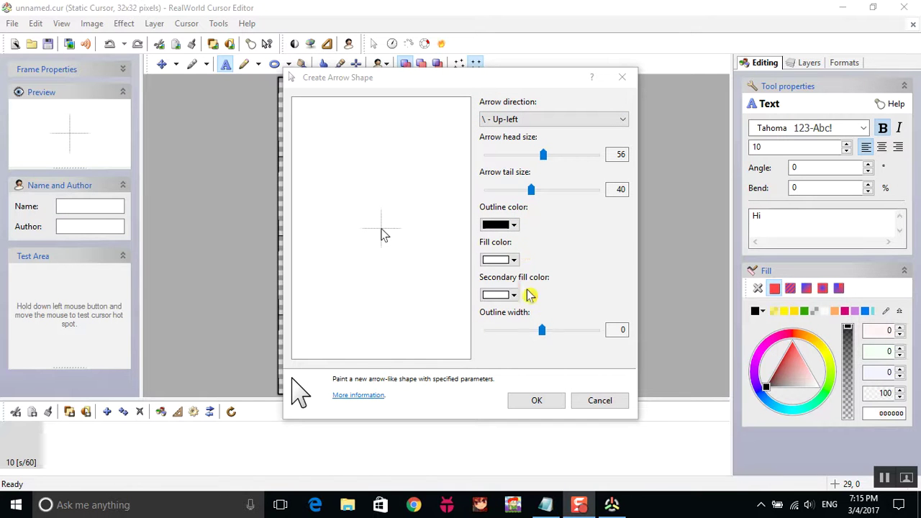
{"action": "left_click", "coordinate": [508, 265]}
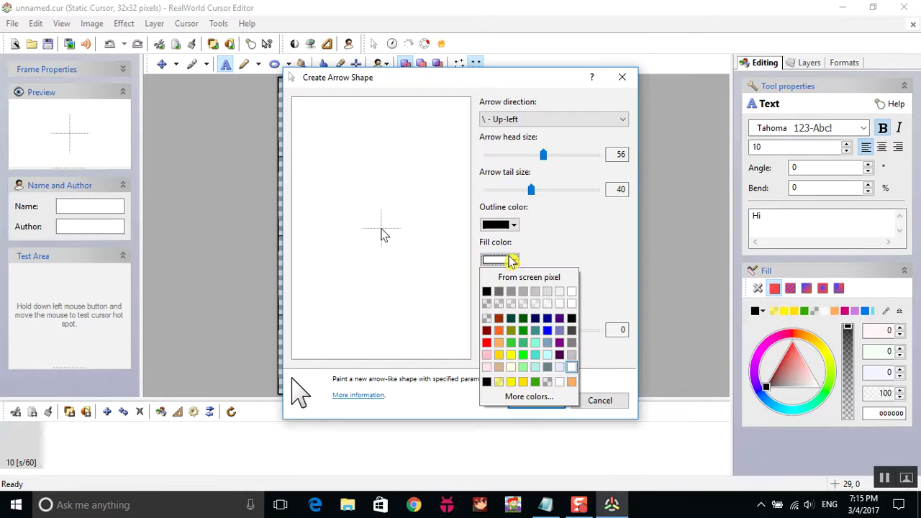
{"action": "left_click", "coordinate": [538, 239]}
{"action": "left_click", "coordinate": [500, 294]}
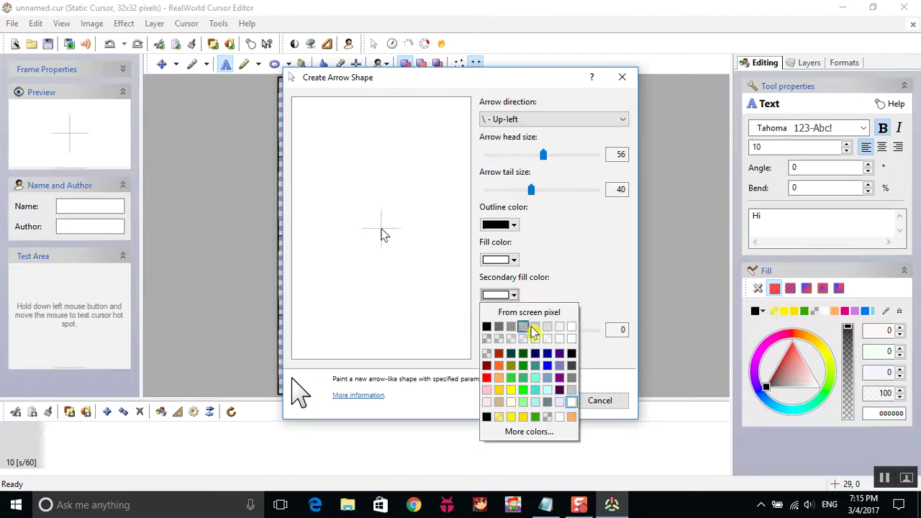
{"action": "left_click", "coordinate": [508, 240]}
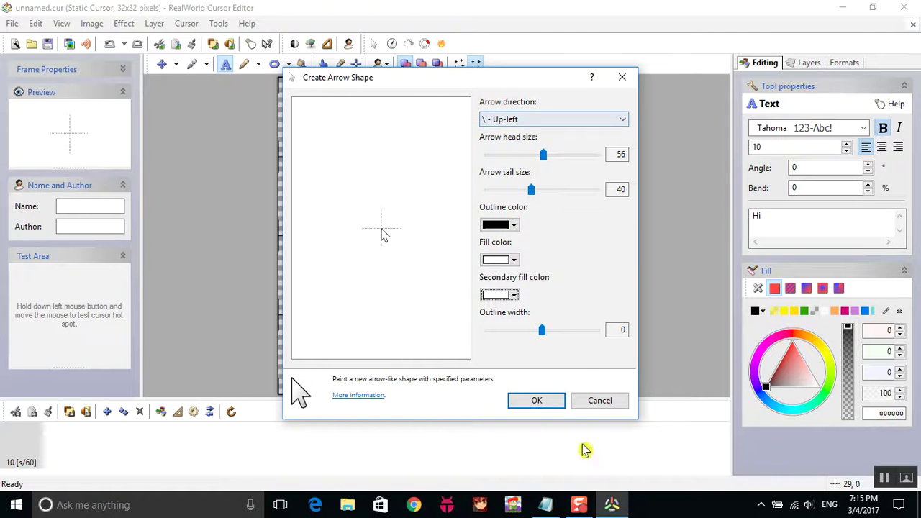
{"action": "left_click", "coordinate": [534, 405]}
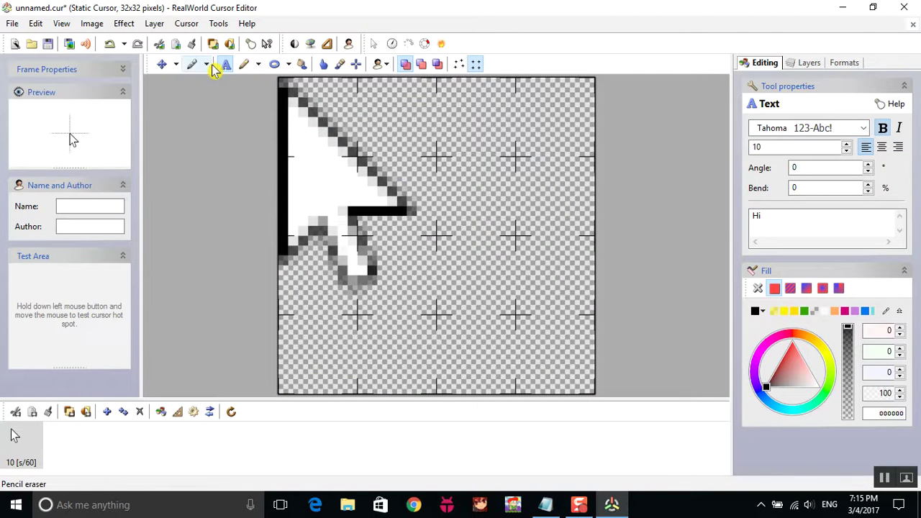
{"action": "left_click", "coordinate": [180, 66]}
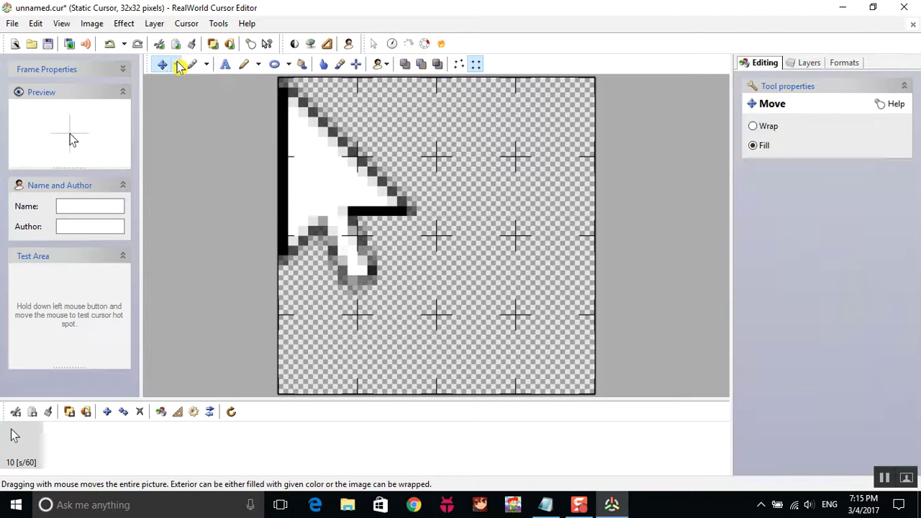
{"action": "key", "text": "w"}
{"action": "key", "text": "m"}
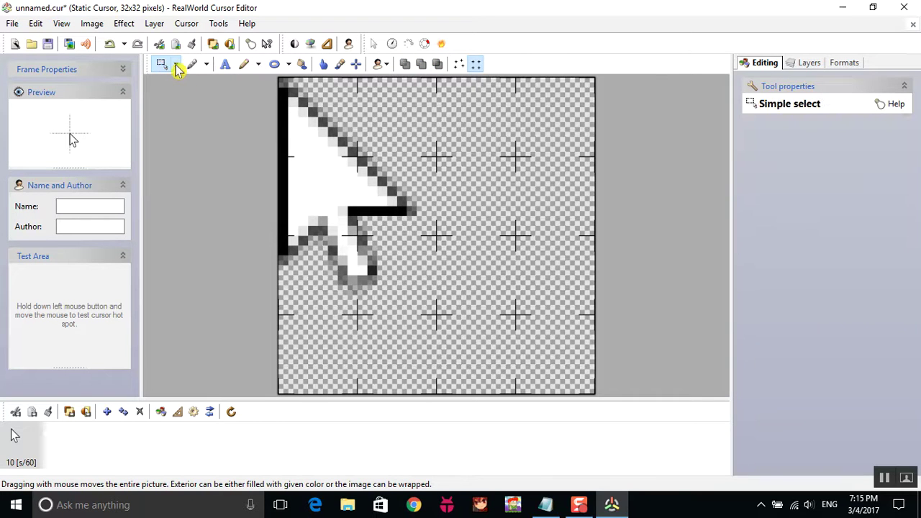
{"action": "key", "text": "l"}
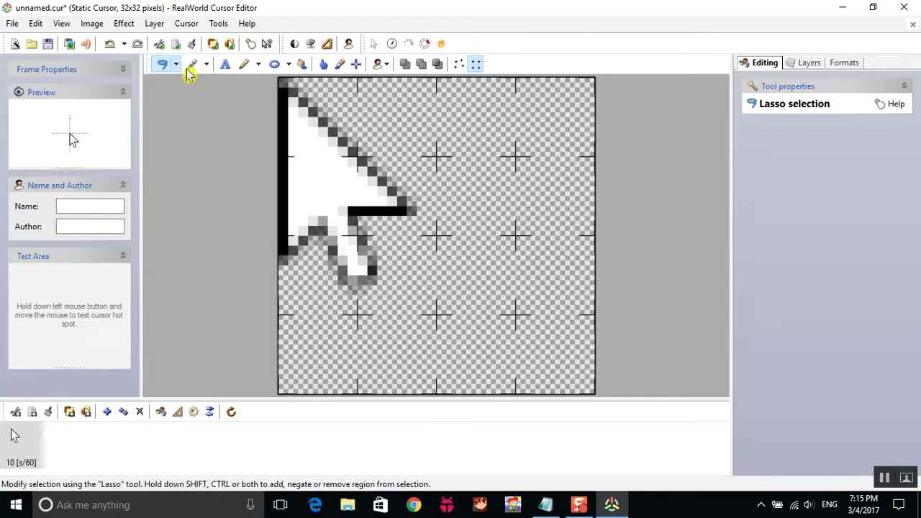
{"action": "key", "text": "r"}
{"action": "key", "text": "e"}
{"action": "key", "text": "b"}
{"action": "key", "text": "v"}
{"action": "key", "text": "t"}
{"action": "key", "text": "m"}
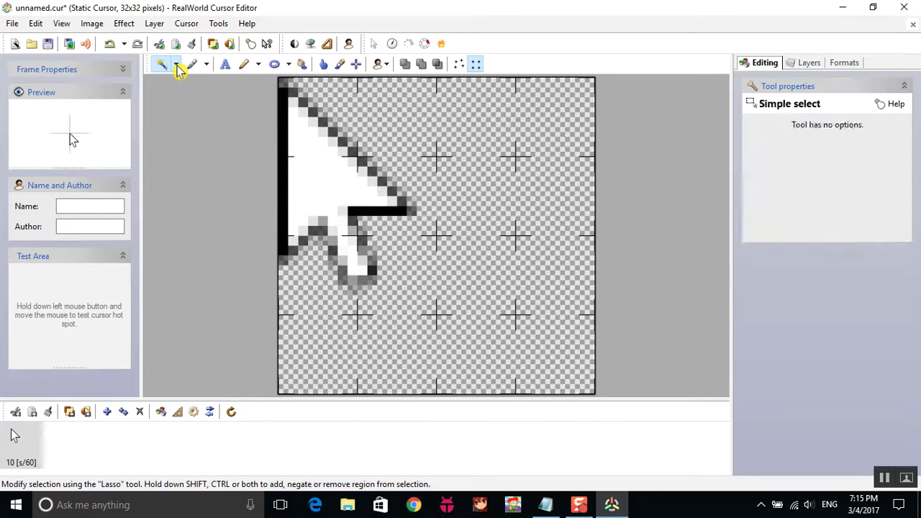
{"action": "key", "text": "r"}
{"action": "key", "text": "e"}
{"action": "key", "text": "p"}
{"action": "key", "text": "v"}
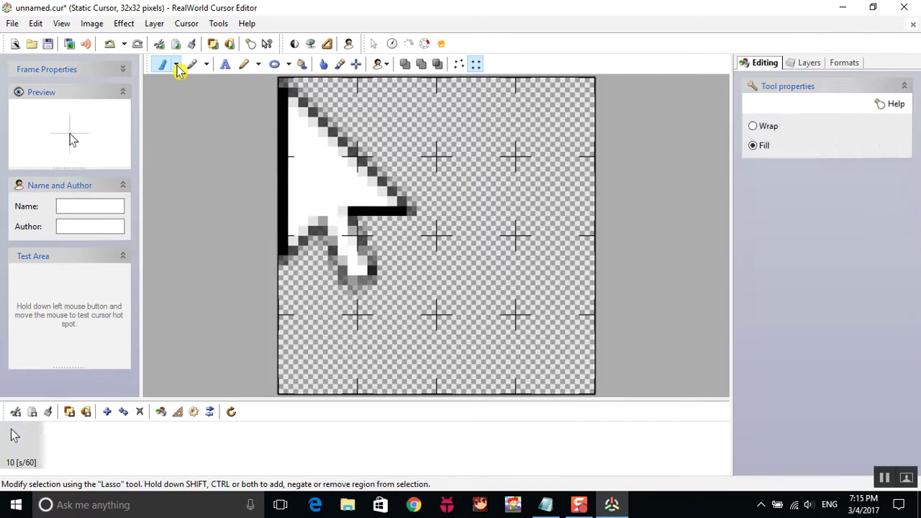
Move the arrow picture about 10 pixels right and 4 pixels down, towards the middle of the canvas
{"action": "key", "text": "t"}
{"action": "key", "text": "v"}
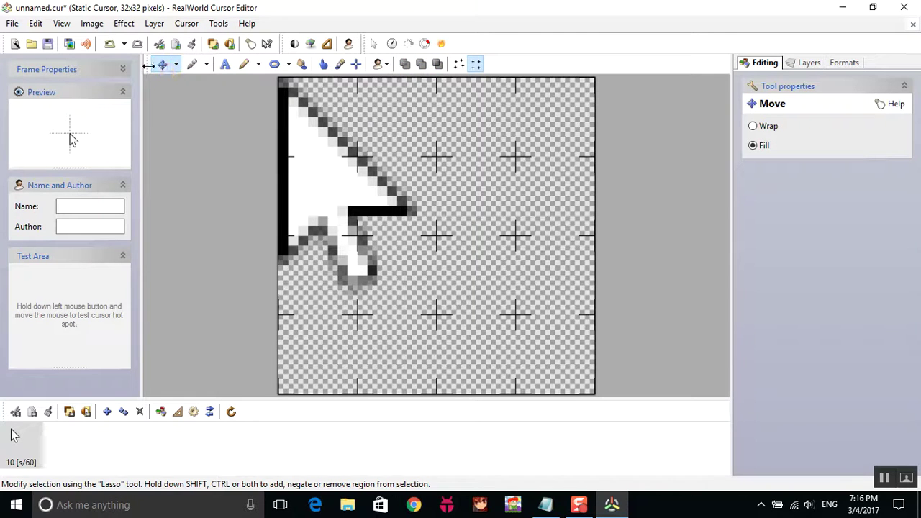
{"action": "left_click_drag", "start_coordinate": [319, 154], "coordinate": [389, 215]}
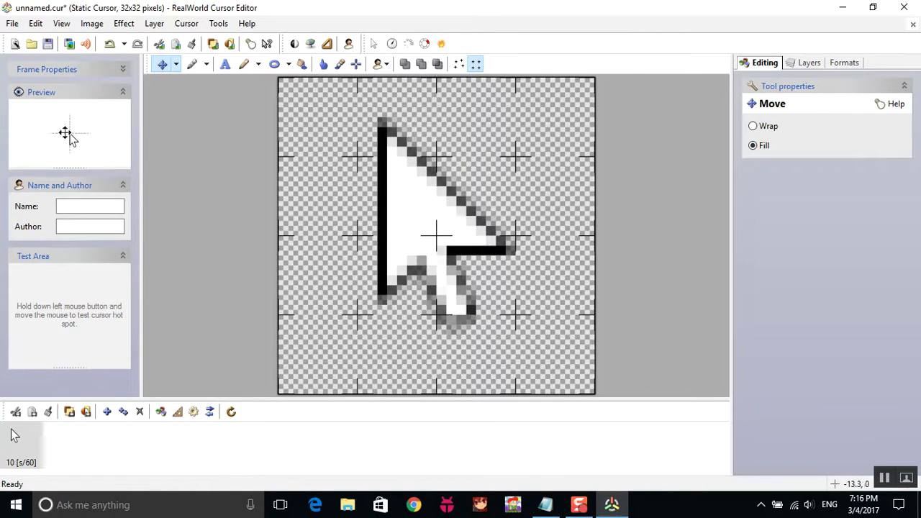
Set up the Ellipse tool for a circle with a bright green 7AFF00 fill
{"action": "left_click", "coordinate": [277, 66]}
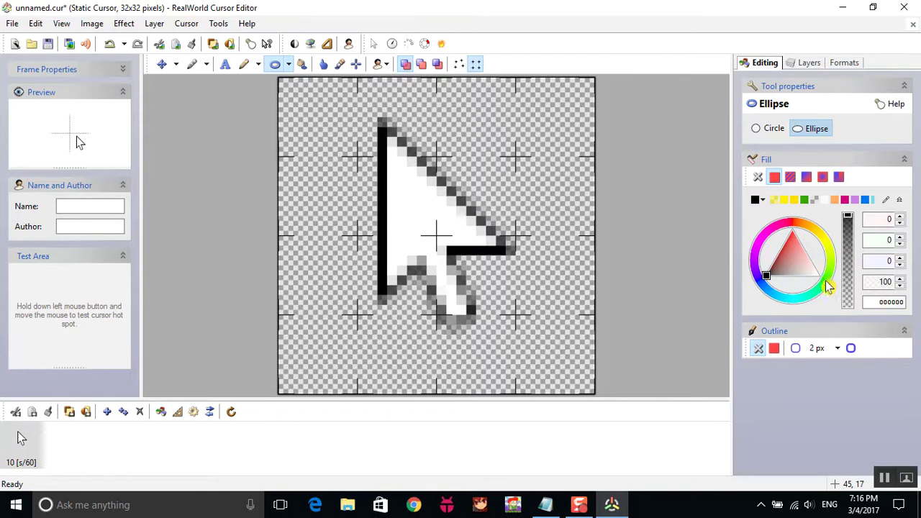
{"action": "left_click_drag", "start_coordinate": [772, 298], "coordinate": [853, 287]}
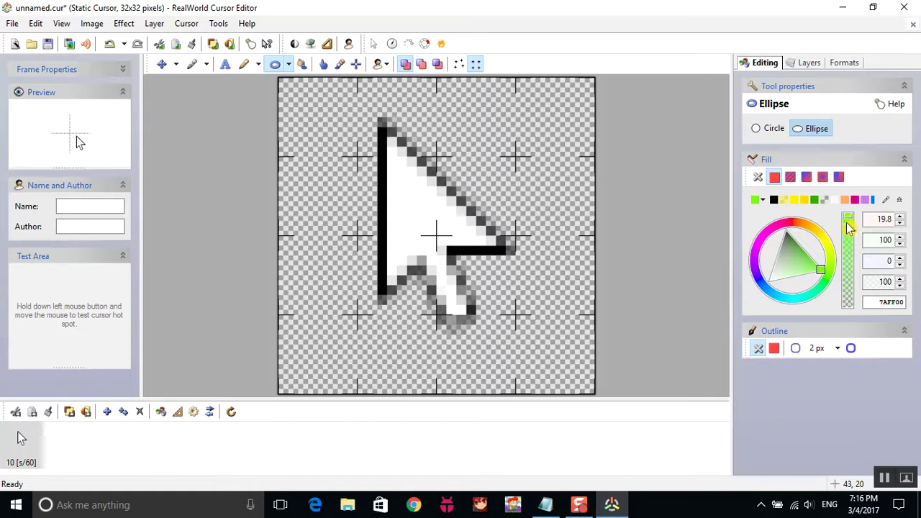
{"action": "left_click", "coordinate": [764, 136]}
Draw a green circle about 8 × 8 pixels over the arrow's tip and set it to paint behind the arrow
{"action": "mouse_move", "coordinate": [352, 98]}
{"action": "left_mouse_down"}
{"action": "mouse_move", "coordinate": [368, 127]}
{"action": "mouse_move", "coordinate": [527, 277]}
{"action": "mouse_move", "coordinate": [607, 380]}
{"action": "mouse_move", "coordinate": [424, 181]}
{"action": "mouse_move", "coordinate": [440, 181]}
{"action": "left_mouse_up"}
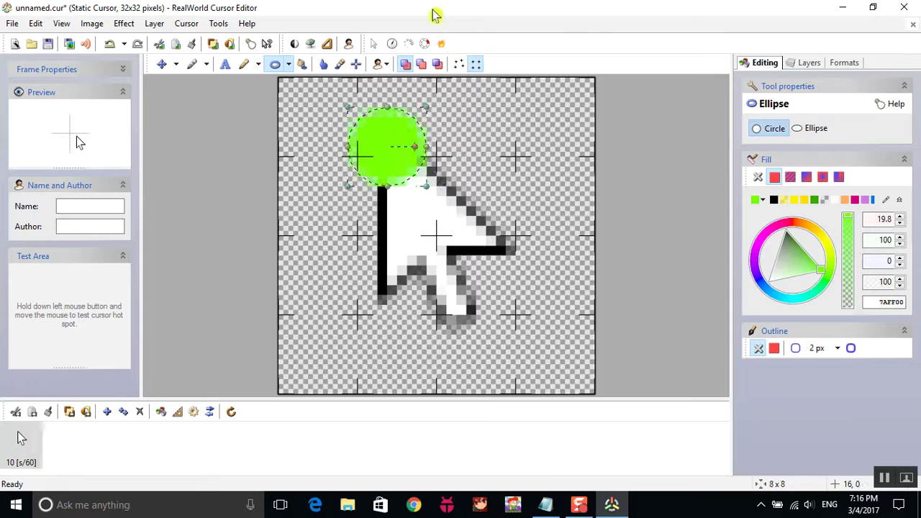
{"action": "left_click", "coordinate": [438, 65]}
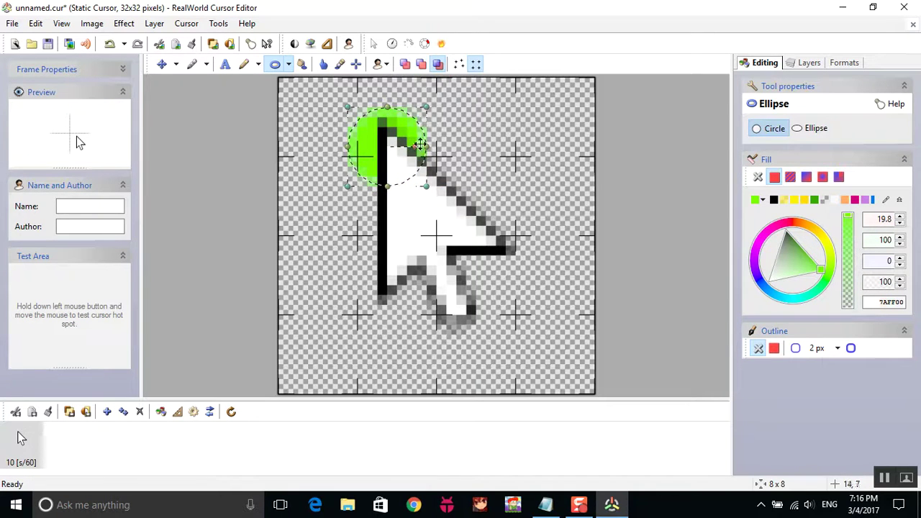
{"action": "left_click", "coordinate": [425, 67]}
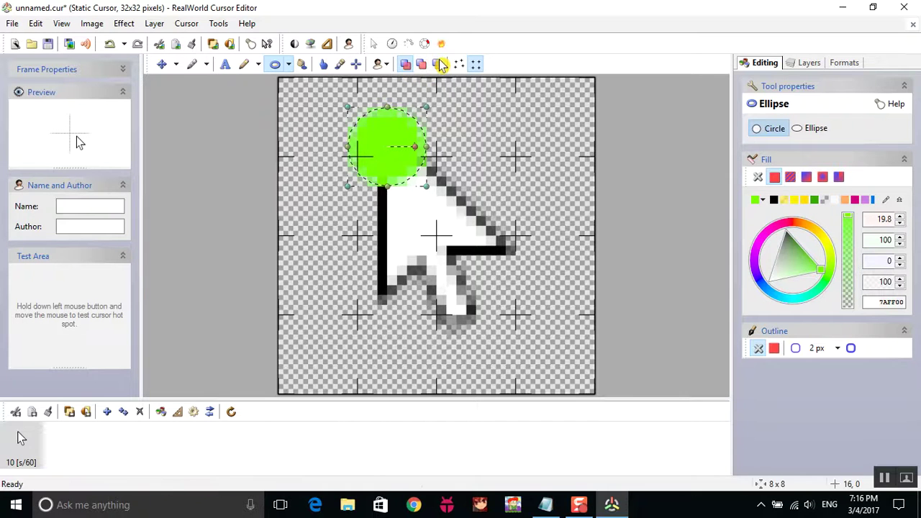
{"action": "left_click", "coordinate": [439, 65]}
{"action": "left_click", "coordinate": [476, 64]}
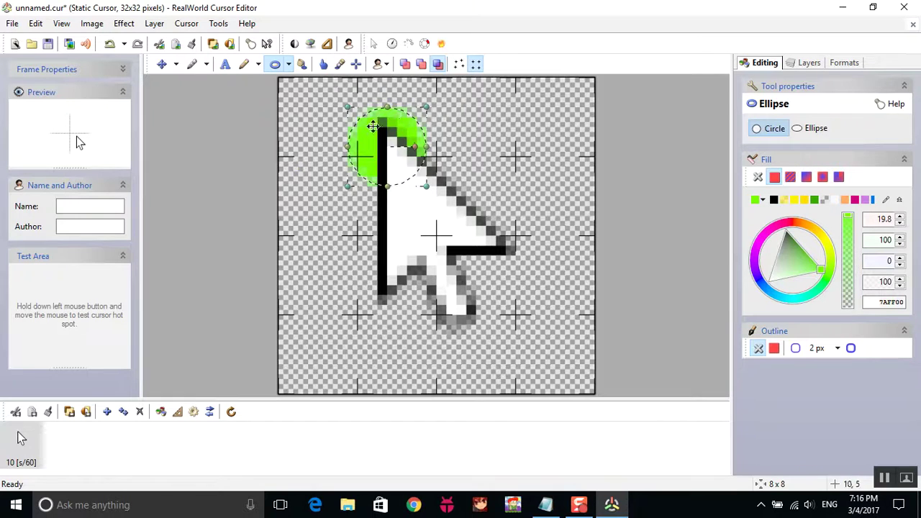
Try a larger circle about 23 × 23 pixels behind the arrow, and undo both green circles
{"action": "left_click_drag", "start_coordinate": [373, 127], "coordinate": [302, 105]}
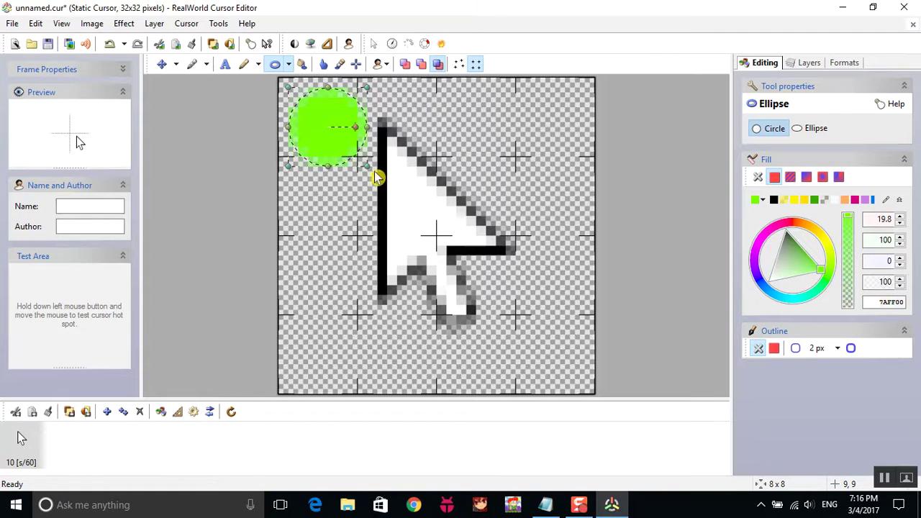
{"action": "left_click_drag", "start_coordinate": [374, 175], "coordinate": [714, 384]}
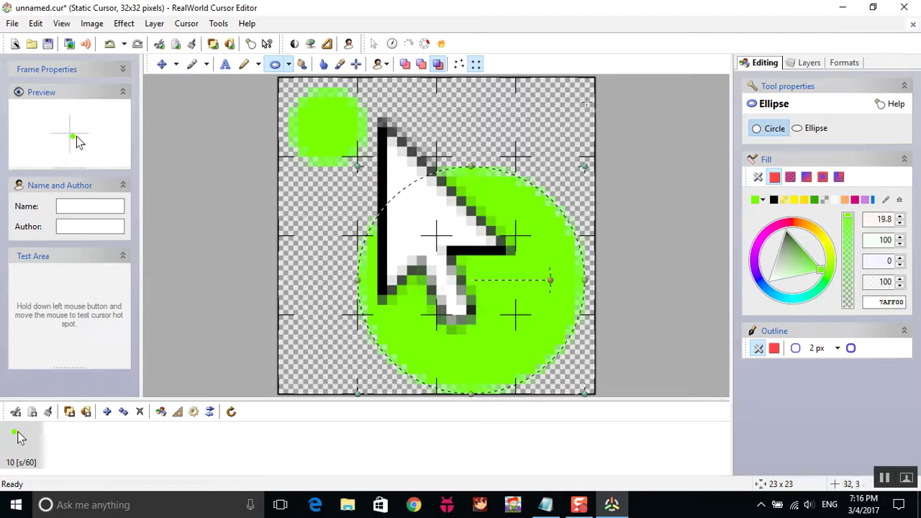
{"action": "right_click", "coordinate": [559, 297]}
{"action": "left_click", "coordinate": [584, 318]}
{"action": "right_click", "coordinate": [311, 105]}
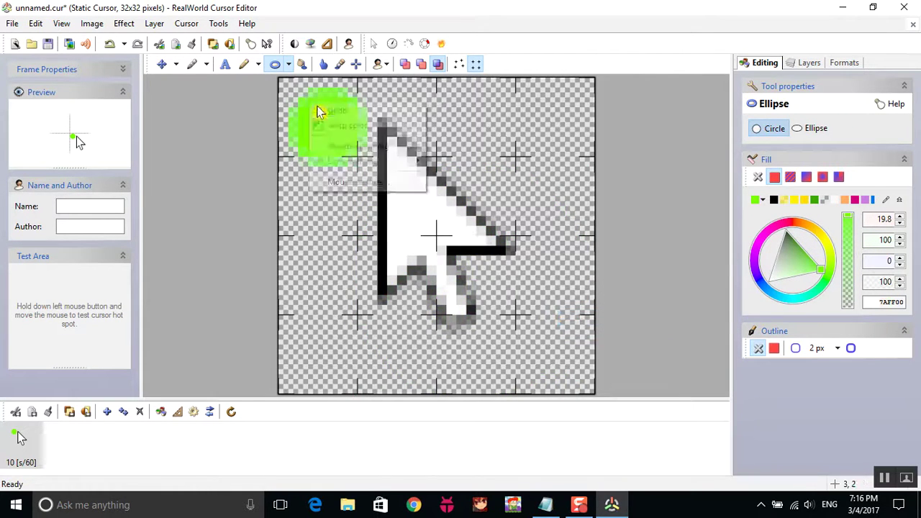
{"action": "left_click", "coordinate": [336, 111]}
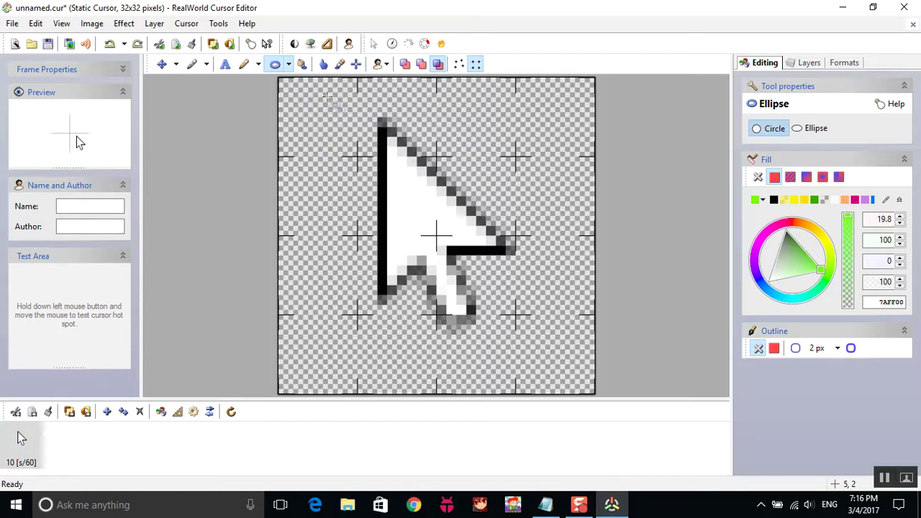
Draw a circle about 29 × 29 pixels around and behind the arrow, and set its fill to green 81FF00
{"action": "left_click_drag", "start_coordinate": [317, 89], "coordinate": [604, 373]}
{"action": "mouse_move", "coordinate": [540, 196]}
{"action": "left_mouse_down"}
{"action": "mouse_move", "coordinate": [512, 173]}
{"action": "mouse_move", "coordinate": [500, 175]}
{"action": "mouse_move", "coordinate": [537, 197]}
{"action": "left_mouse_up"}
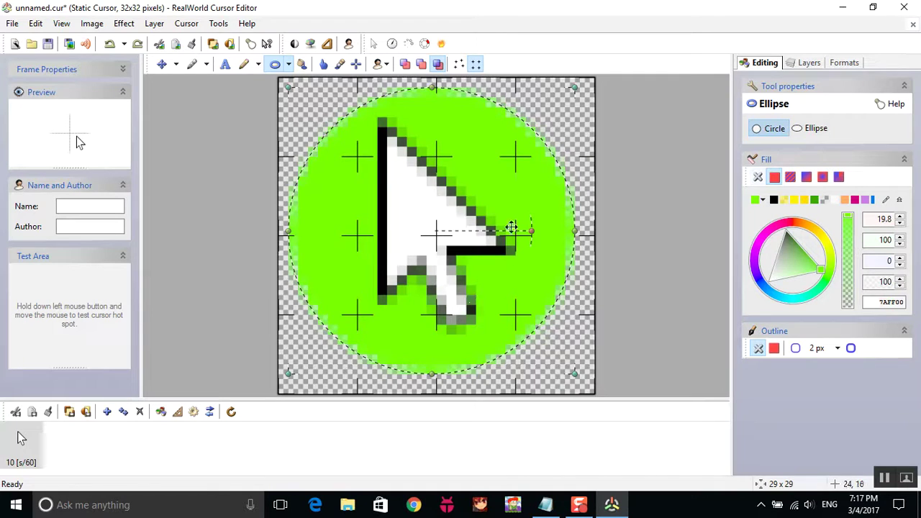
{"action": "left_click_drag", "start_coordinate": [839, 256], "coordinate": [823, 325]}
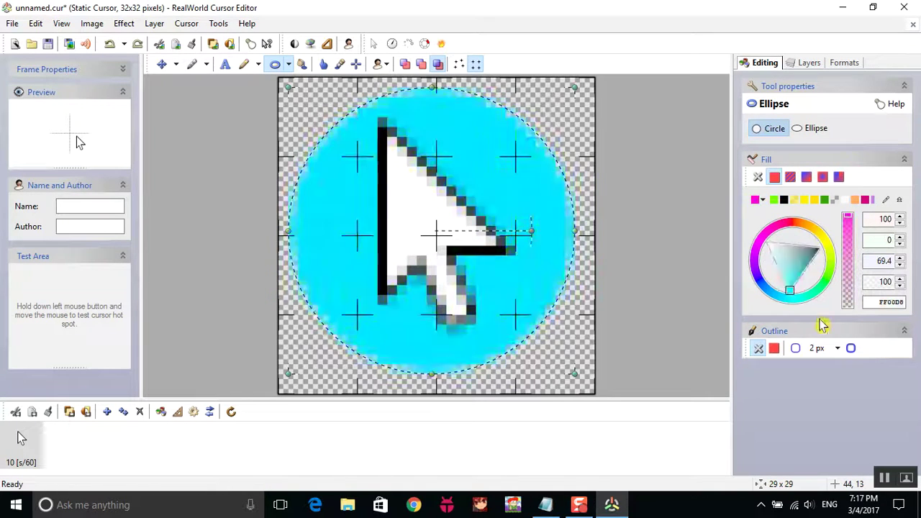
{"action": "left_click", "coordinate": [794, 199]}
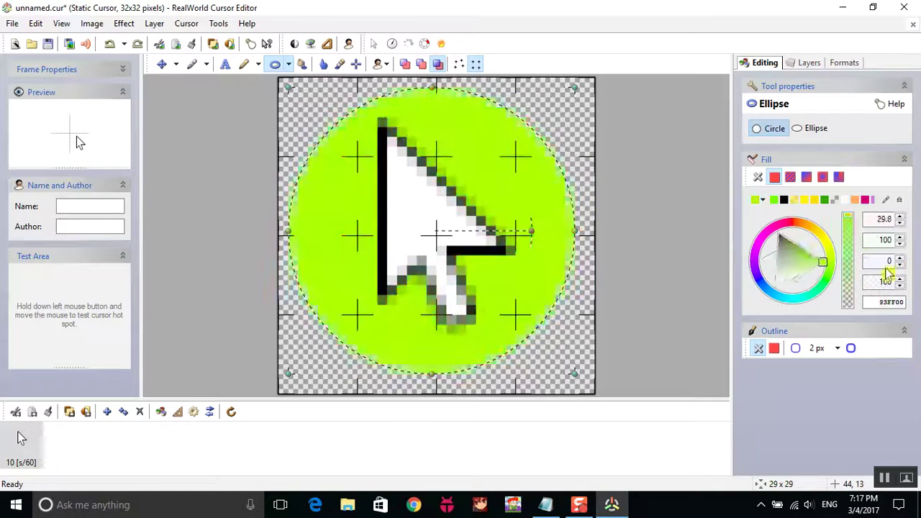
{"action": "mouse_move", "coordinate": [824, 272]}
{"action": "left_mouse_down"}
{"action": "mouse_move", "coordinate": [720, 251]}
{"action": "mouse_move", "coordinate": [736, 222]}
{"action": "mouse_move", "coordinate": [828, 260]}
{"action": "mouse_move", "coordinate": [785, 367]}
{"action": "mouse_move", "coordinate": [730, 359]}
{"action": "mouse_move", "coordinate": [733, 247]}
{"action": "mouse_move", "coordinate": [824, 253]}
{"action": "mouse_move", "coordinate": [913, 288]}
{"action": "left_mouse_up"}
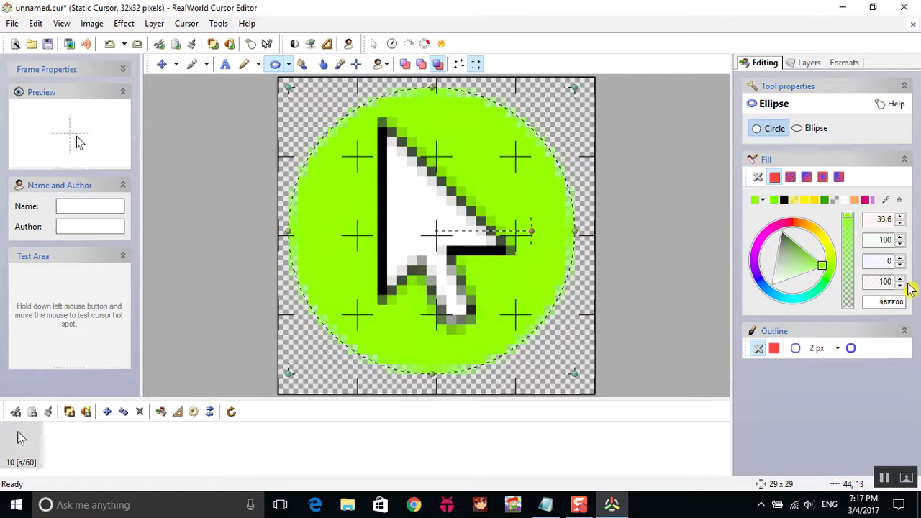
Enter "Cp Youfy" as both the cursor's name and its author
{"action": "left_click", "coordinate": [103, 206]}
{"action": "type", "text": "S"}
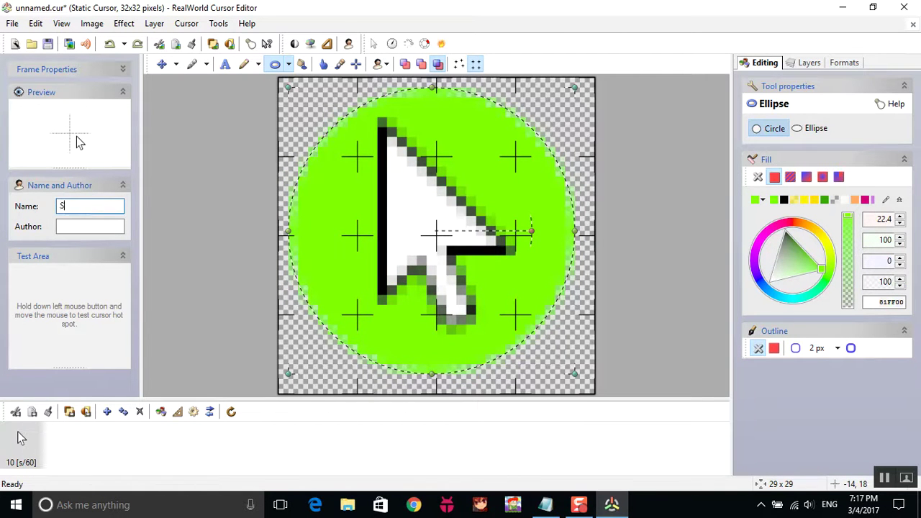
{"action": "key", "text": "BackSpace"}
{"action": "type", "text": "Cp YOur"}
{"action": "key", "text": "BackSpace"}
{"action": "key", "text": "BackSpace"}
{"action": "type", "text": "u"}
{"action": "key", "text": "BackSpace"}
{"action": "key", "text": "BackSpace"}
{"action": "type", "text": "oifu"}
{"action": "key", "text": "BackSpace"}
{"action": "type", "text": "ifu"}
{"action": "key", "text": "BackSpace"}
{"action": "key", "text": "BackSpace"}
{"action": "key", "text": "BackSpace"}
{"action": "type", "text": "ufy"}
{"action": "key", "text": "Tab"}
{"action": "type", "text": "Cp Youfy"}
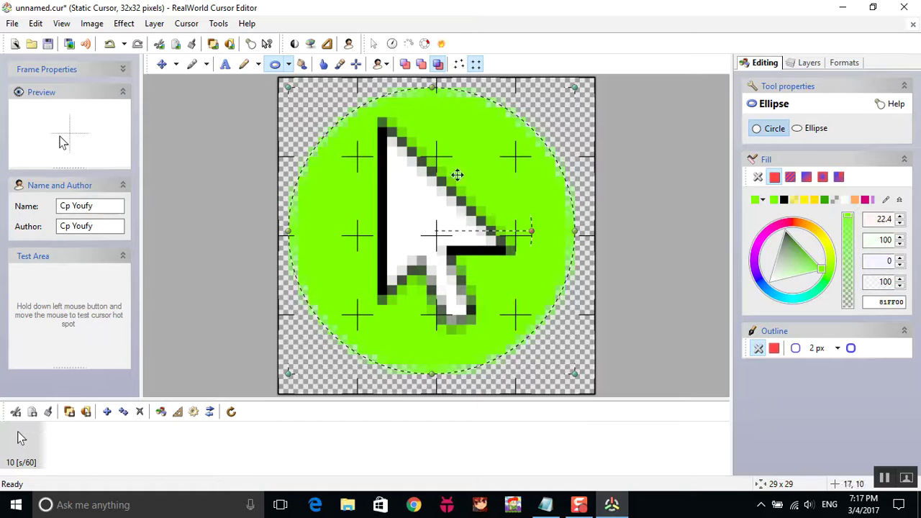
Apply the green circle to the canvas and try out the cursor in the test area
{"action": "left_click", "coordinate": [707, 91]}
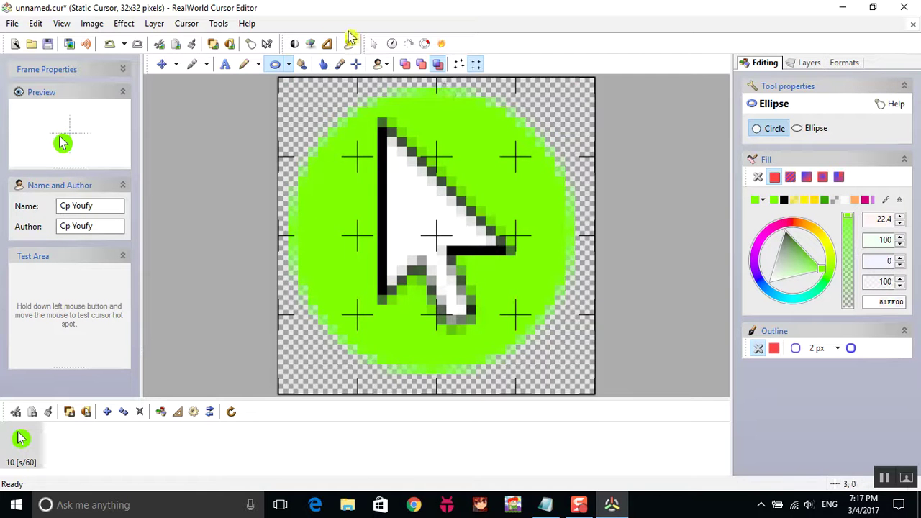
{"action": "mouse_move", "coordinate": [75, 297]}
{"action": "left_mouse_down"}
{"action": "mouse_move", "coordinate": [68, 333]}
{"action": "mouse_move", "coordinate": [105, 312]}
{"action": "mouse_move", "coordinate": [46, 313]}
{"action": "mouse_move", "coordinate": [98, 315]}
{"action": "mouse_move", "coordinate": [66, 327]}
{"action": "mouse_move", "coordinate": [43, 316]}
{"action": "mouse_move", "coordinate": [83, 313]}
{"action": "mouse_move", "coordinate": [79, 289]}
{"action": "mouse_move", "coordinate": [64, 302]}
{"action": "mouse_move", "coordinate": [108, 331]}
{"action": "mouse_move", "coordinate": [85, 337]}
{"action": "mouse_move", "coordinate": [115, 346]}
{"action": "mouse_move", "coordinate": [79, 344]}
{"action": "mouse_move", "coordinate": [52, 309]}
{"action": "mouse_move", "coordinate": [44, 329]}
{"action": "mouse_move", "coordinate": [69, 313]}
{"action": "mouse_move", "coordinate": [93, 344]}
{"action": "mouse_move", "coordinate": [110, 318]}
{"action": "mouse_move", "coordinate": [85, 291]}
{"action": "left_mouse_up"}
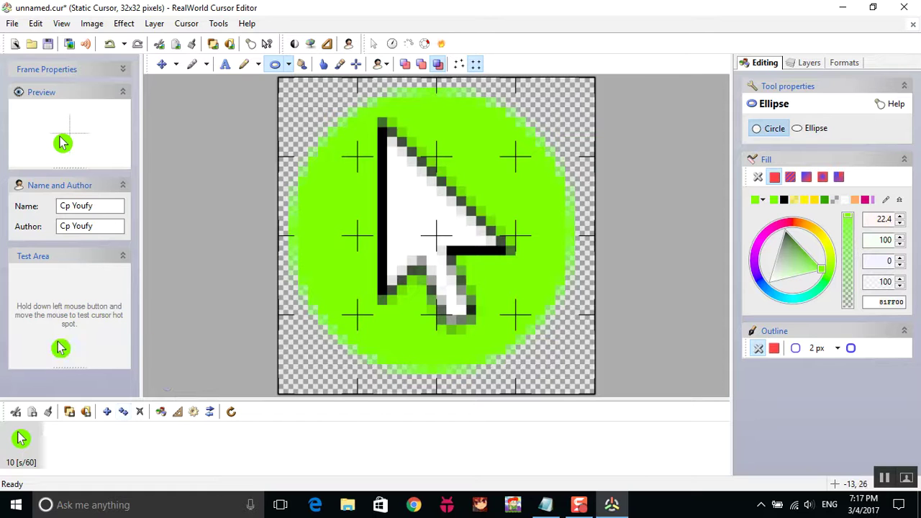
{"action": "left_click", "coordinate": [225, 64]}
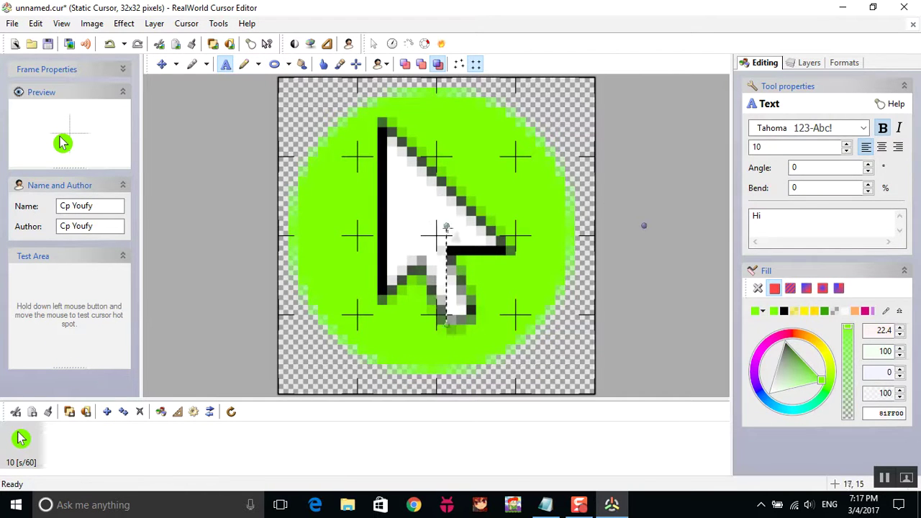
{"action": "left_click_drag", "start_coordinate": [328, 160], "coordinate": [346, 145]}
{"action": "key", "text": "BackSpace"}
{"action": "key", "text": "BackSpace"}
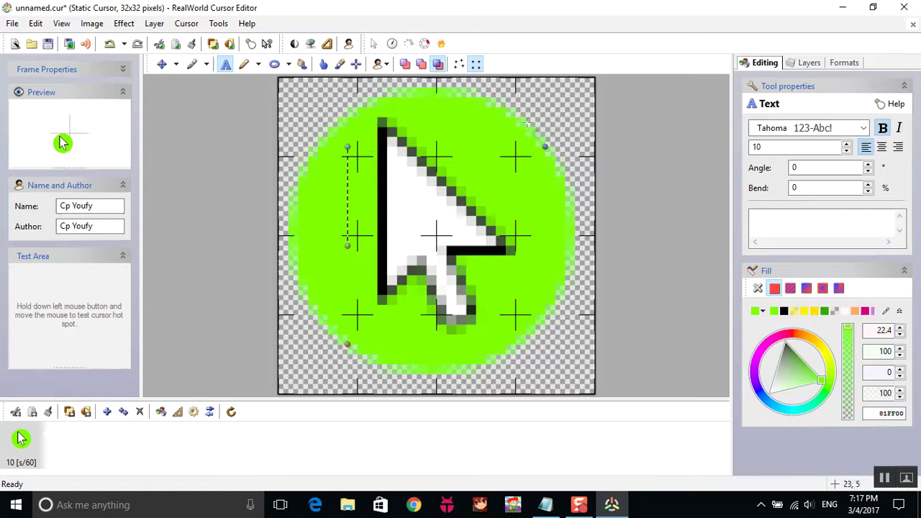
{"action": "left_click", "coordinate": [832, 147]}
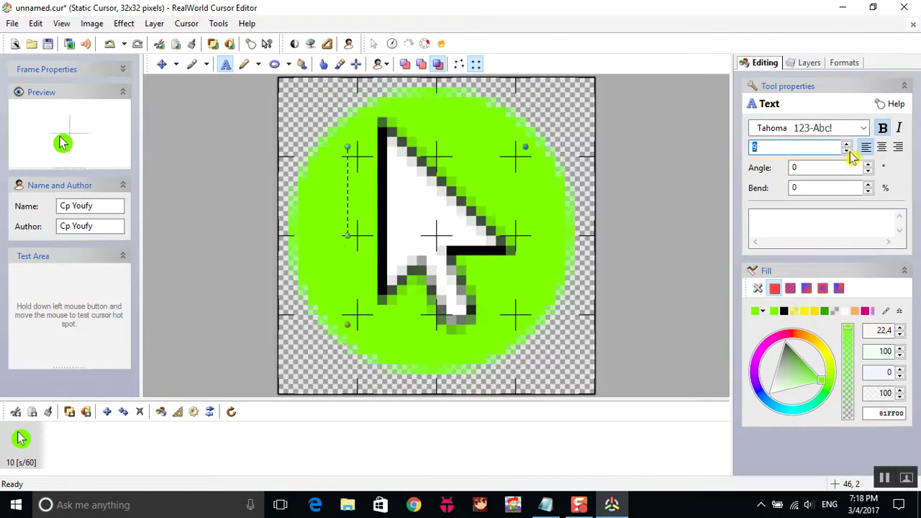
{"action": "left_click", "coordinate": [848, 150]}
{"action": "left_click", "coordinate": [847, 151]}
{"action": "left_click", "coordinate": [847, 150]}
{"action": "left_click", "coordinate": [847, 150]}
{"action": "left_click_drag", "start_coordinate": [351, 166], "coordinate": [191, 172]}
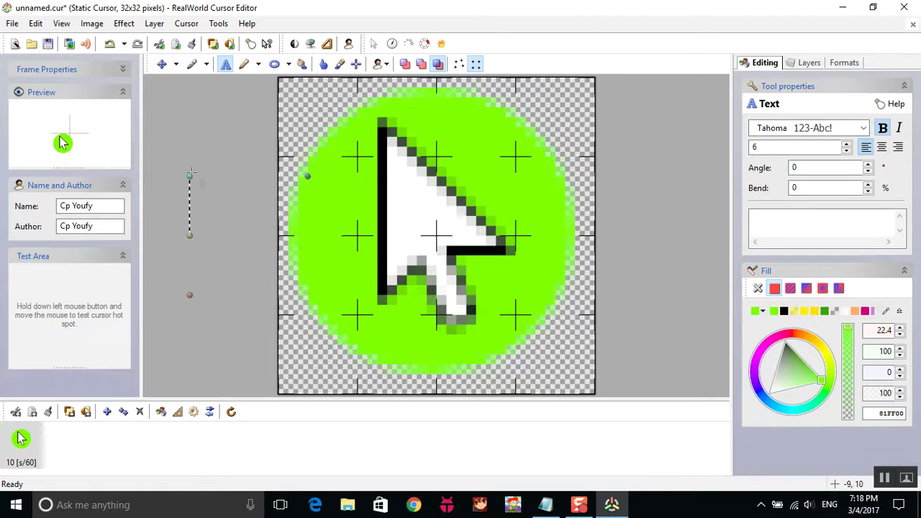
Undo the green circle and redraw it about 32 × 32 pixels behind the arrow, filling the canvas
{"action": "right_click", "coordinate": [232, 217]}
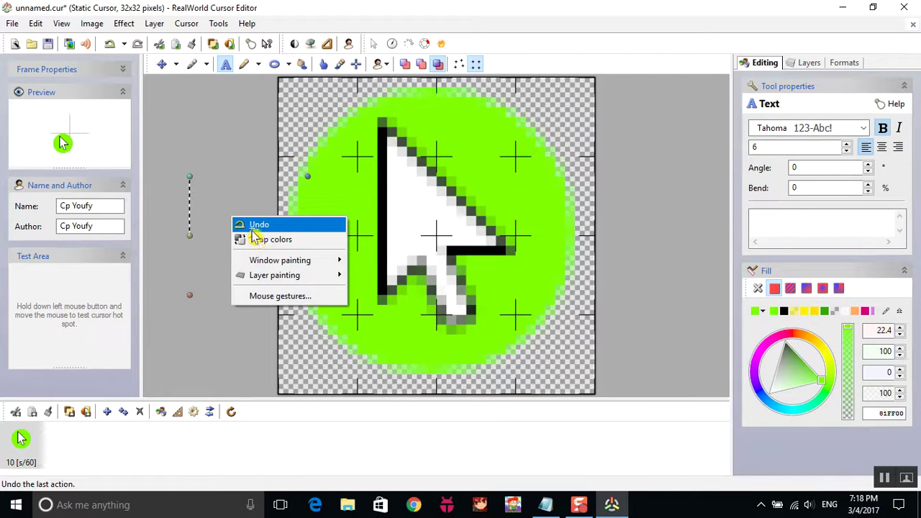
{"action": "left_click", "coordinate": [255, 225]}
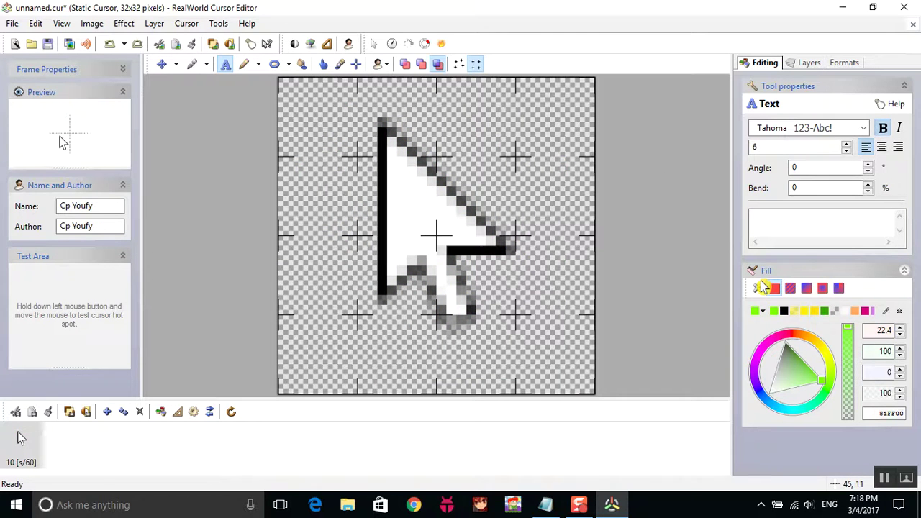
{"action": "left_click", "coordinate": [274, 64]}
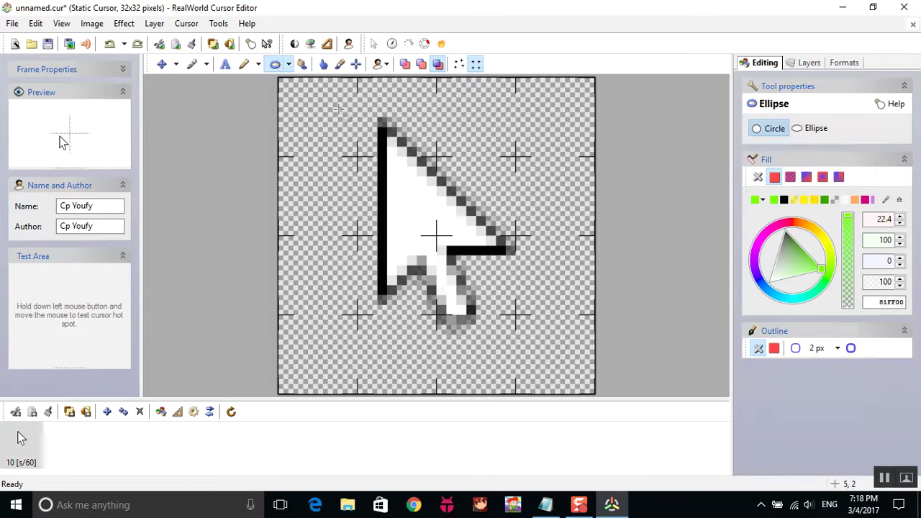
{"action": "left_click_drag", "start_coordinate": [352, 87], "coordinate": [650, 423]}
{"action": "left_click_drag", "start_coordinate": [552, 296], "coordinate": [478, 251]}
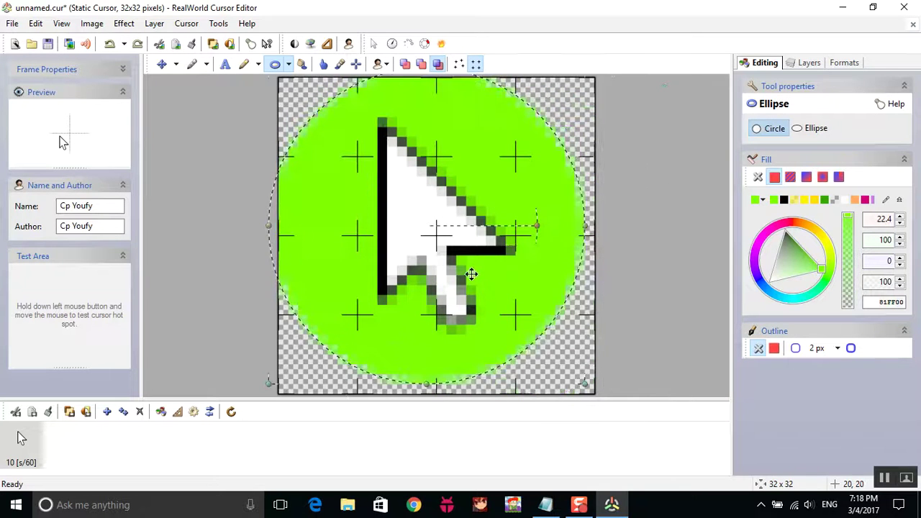
Save the cursor to the Desktop as a static cursor file named "Green Cursor" and close RealWorld Cursor Editor
{"action": "left_click", "coordinate": [11, 24]}
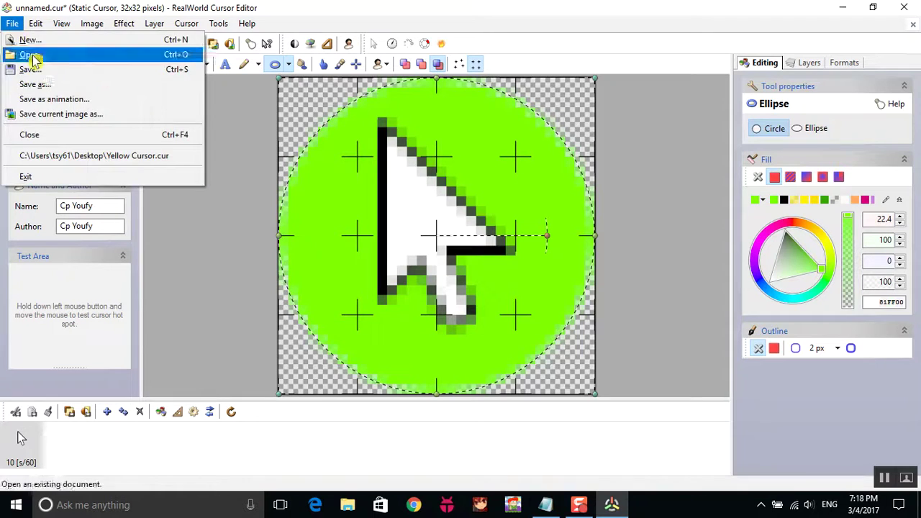
{"action": "left_click", "coordinate": [91, 89]}
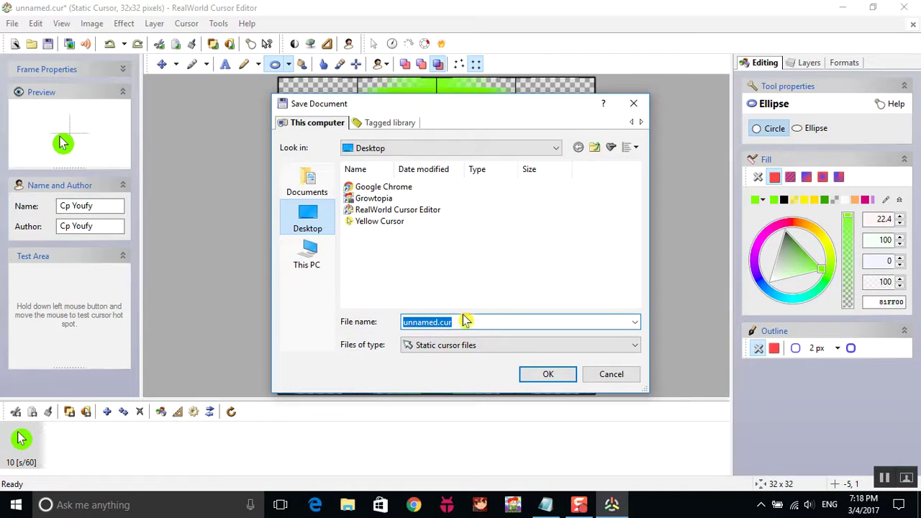
{"action": "key", "text": "BackSpace"}
{"action": "type", "text": "Green Cursor"}
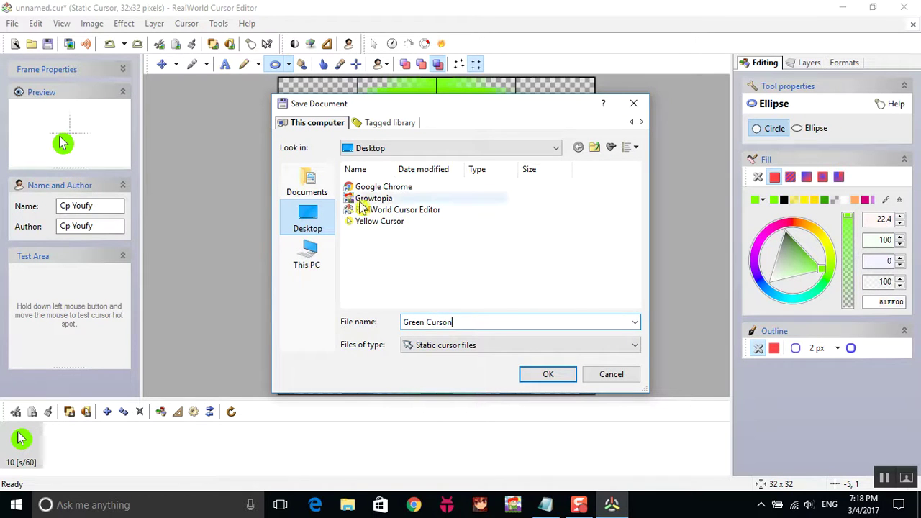
{"action": "left_click", "coordinate": [308, 218]}
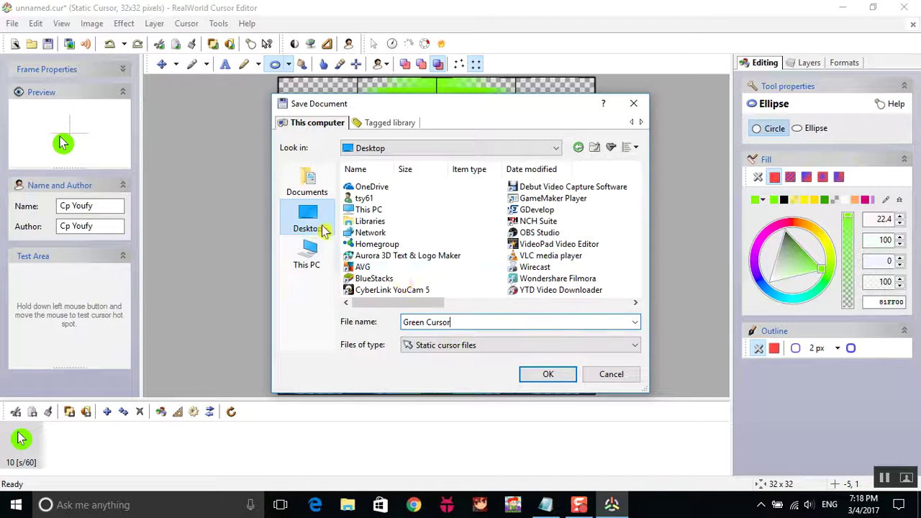
{"action": "left_click", "coordinate": [551, 374]}
{"action": "left_click", "coordinate": [904, 7]}
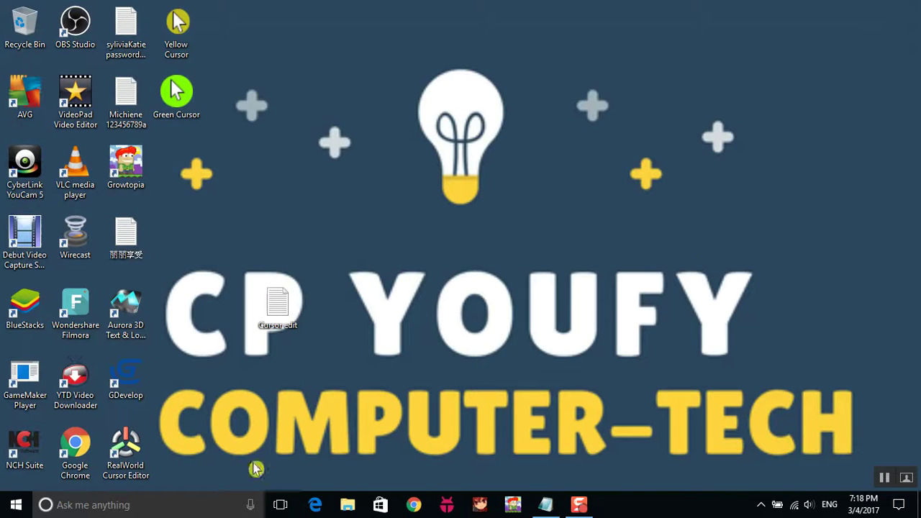
Find and open Control Panel through the Windows search, and go to its theme personalization settings
{"action": "left_click", "coordinate": [127, 505]}
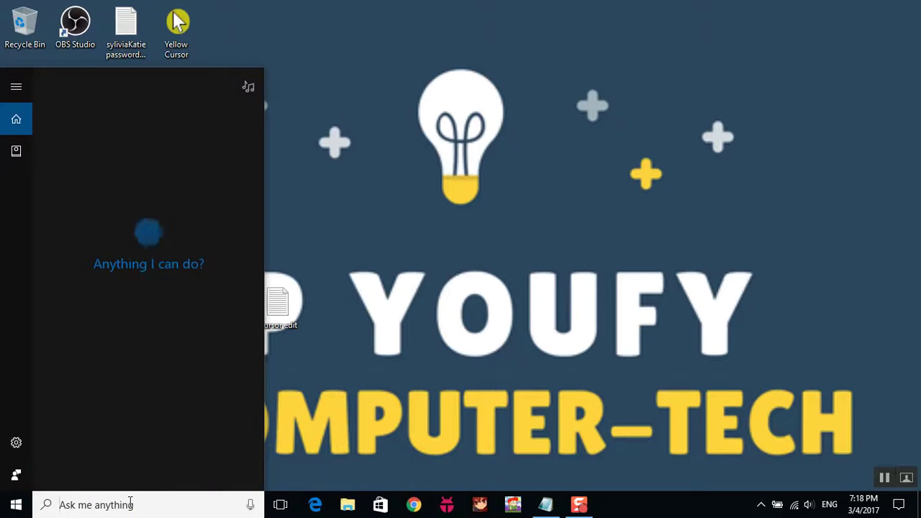
{"action": "type", "text": "Control Paner"}
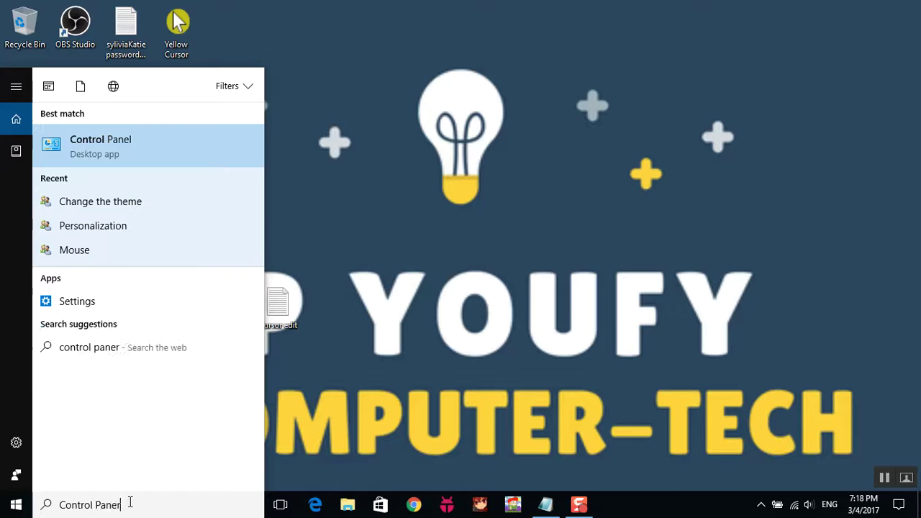
{"action": "key", "text": "BackSpace"}
{"action": "type", "text": "l"}
{"action": "key", "text": "Return"}
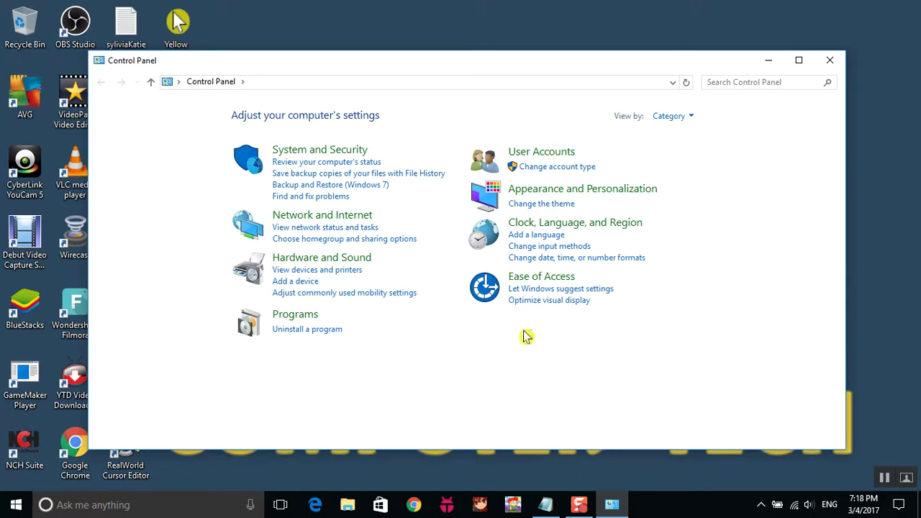
{"action": "left_click", "coordinate": [568, 207]}
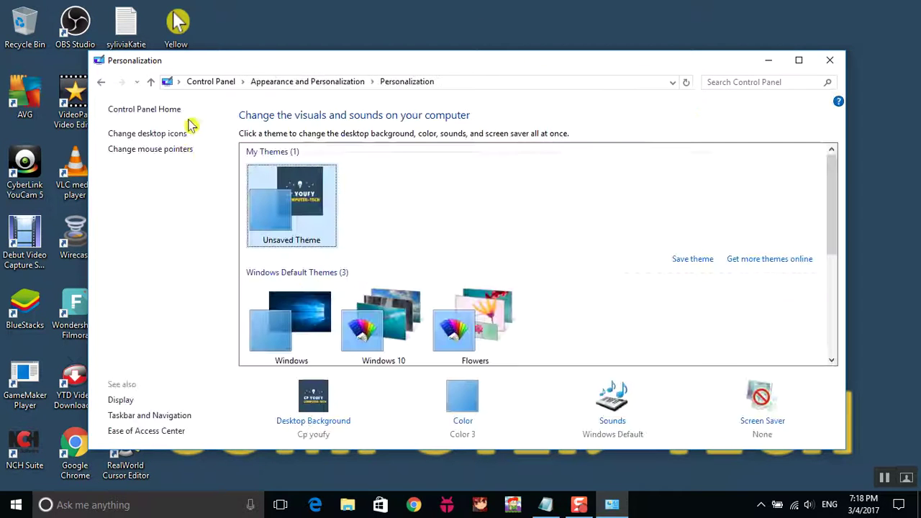
Open the mouse pointer settings and assign the Green Cursor file from the Desktop to the Normal Select pointer
{"action": "left_click", "coordinate": [152, 153]}
{"action": "scroll", "coordinate": [223, 265], "scroll_direction": "down", "scroll_amount": 1}
{"action": "scroll", "coordinate": [223, 270], "scroll_direction": "down", "scroll_amount": 3}
{"action": "scroll", "coordinate": [228, 277], "scroll_direction": "up", "scroll_amount": 4}
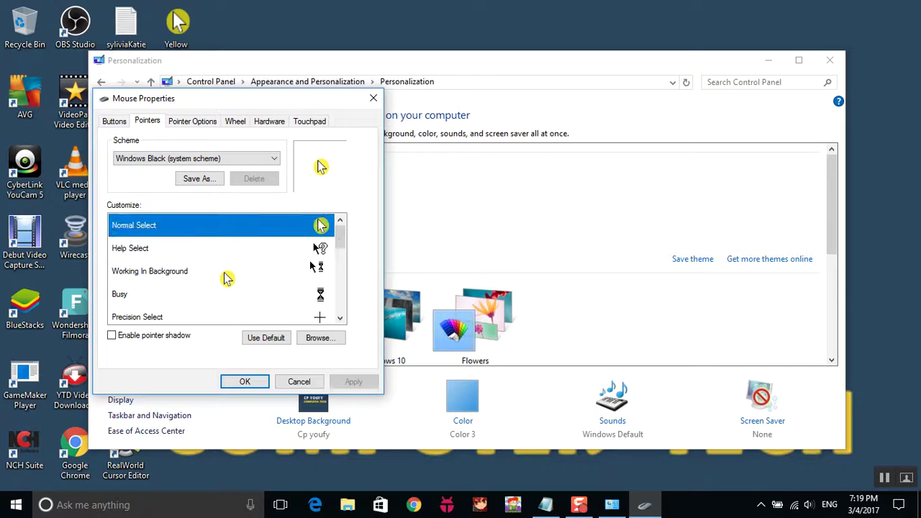
{"action": "left_click", "coordinate": [333, 338]}
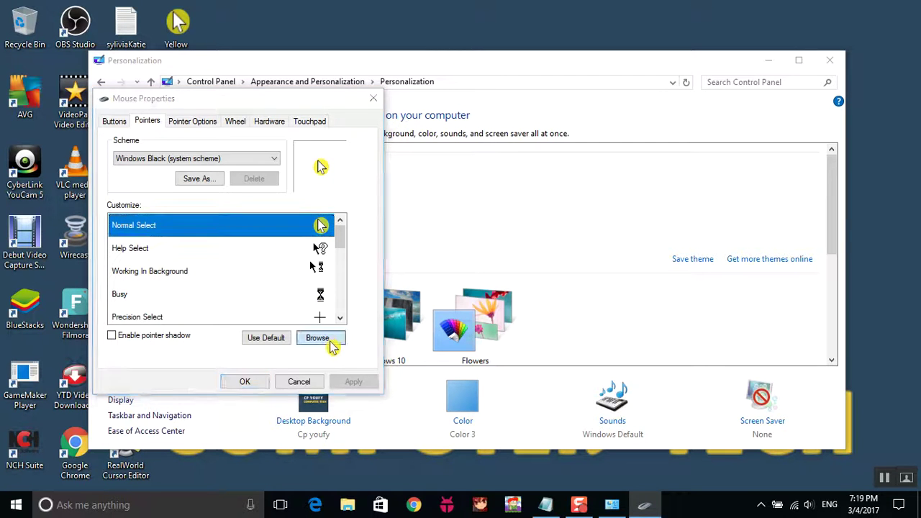
{"action": "left_click", "coordinate": [229, 285]}
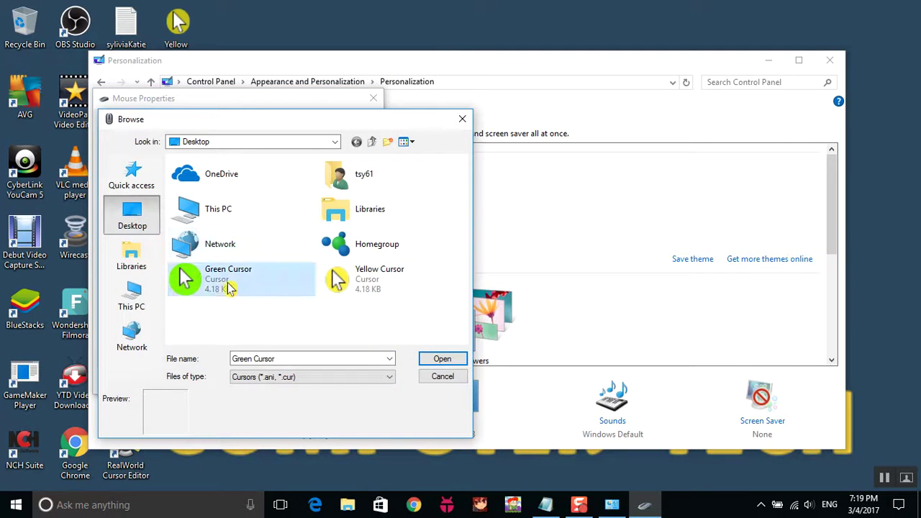
{"action": "left_click", "coordinate": [443, 358]}
{"action": "scroll", "coordinate": [303, 292], "scroll_direction": "down", "scroll_amount": 4}
{"action": "scroll", "coordinate": [304, 292], "scroll_direction": "up", "scroll_amount": 4}
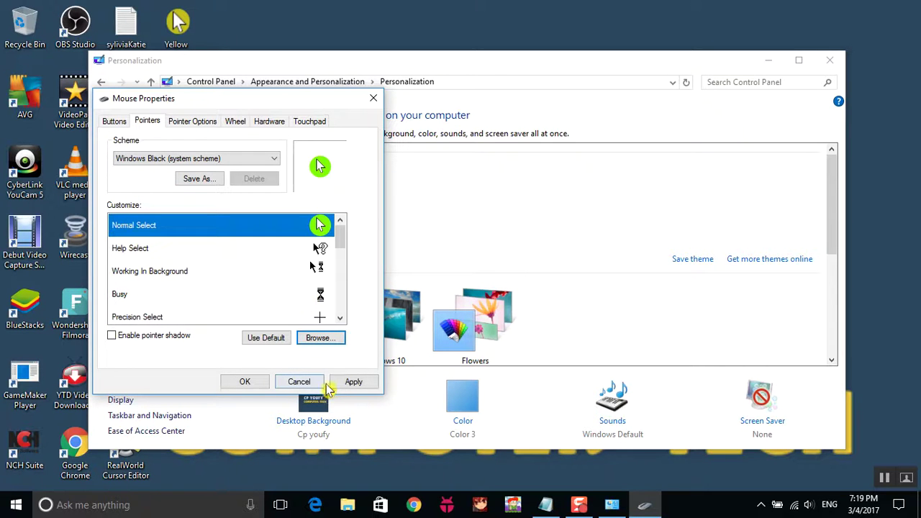
Apply the new pointer, confirm the mouse properties, and close the Personalization window
{"action": "left_click", "coordinate": [360, 383]}
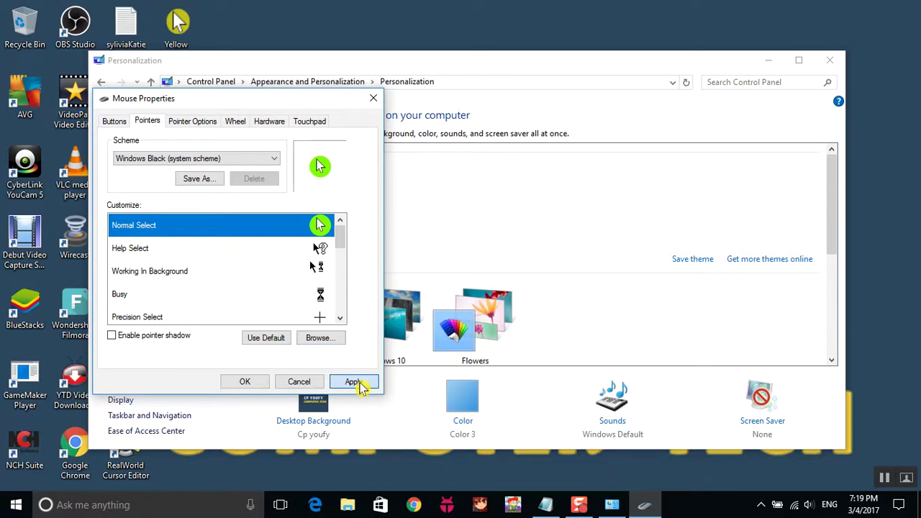
{"action": "left_click", "coordinate": [250, 383]}
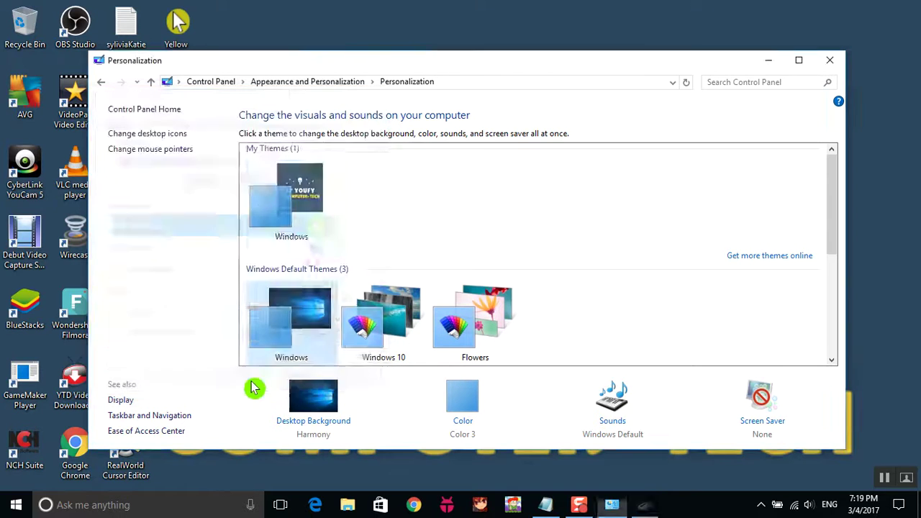
{"action": "left_click", "coordinate": [832, 60]}
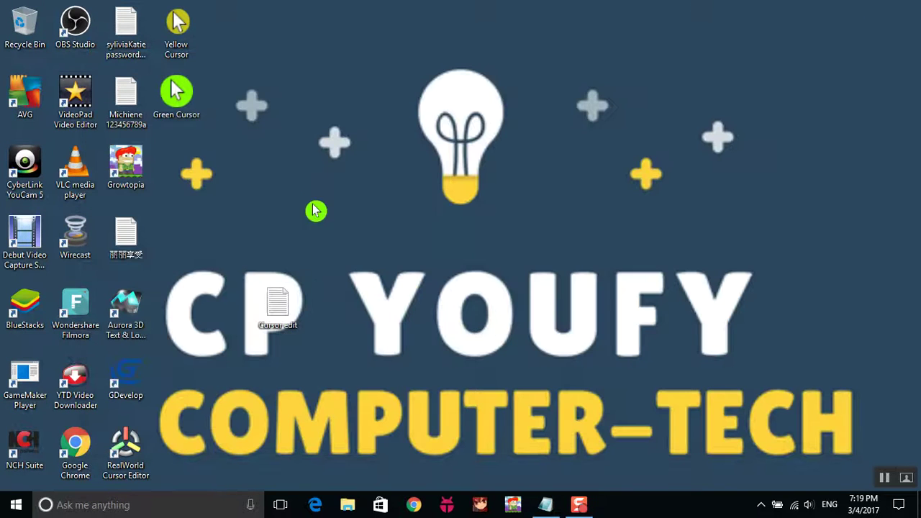
Switch to the Cursor edit note in Notepad, maximize it, and write "Thanks for watching we hope it works" several blank lines below the existing text
{"action": "left_click", "coordinate": [546, 505]}
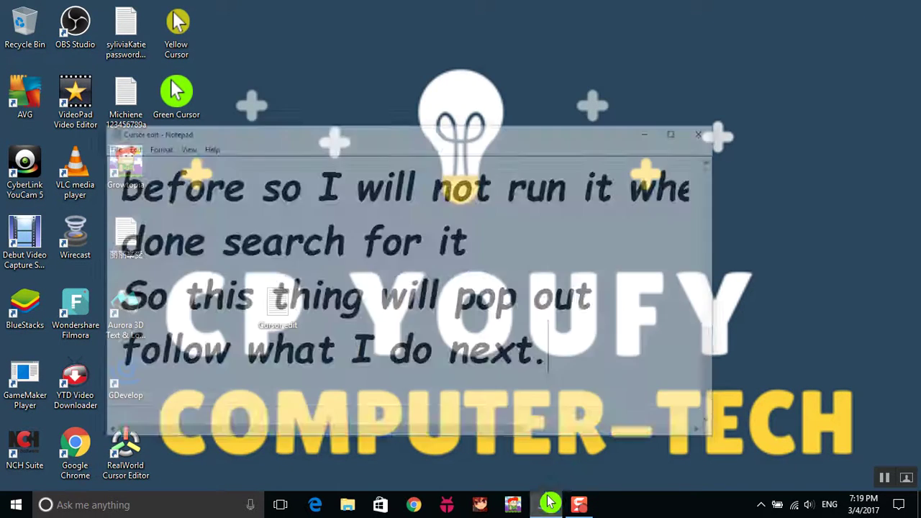
{"action": "key", "text": "Return"}
{"action": "key", "text": "Return"}
{"action": "key", "text": "Return"}
{"action": "key", "text": "Return"}
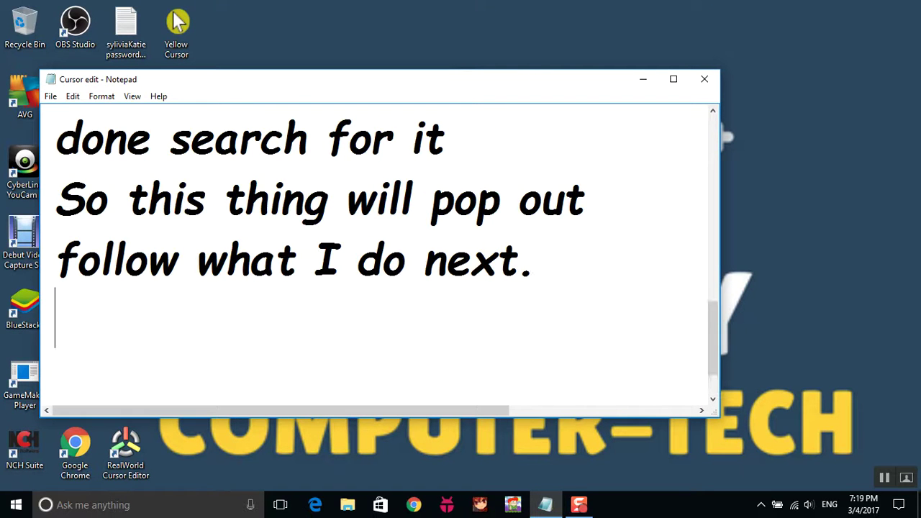
{"action": "type", "text": "Thanks"}
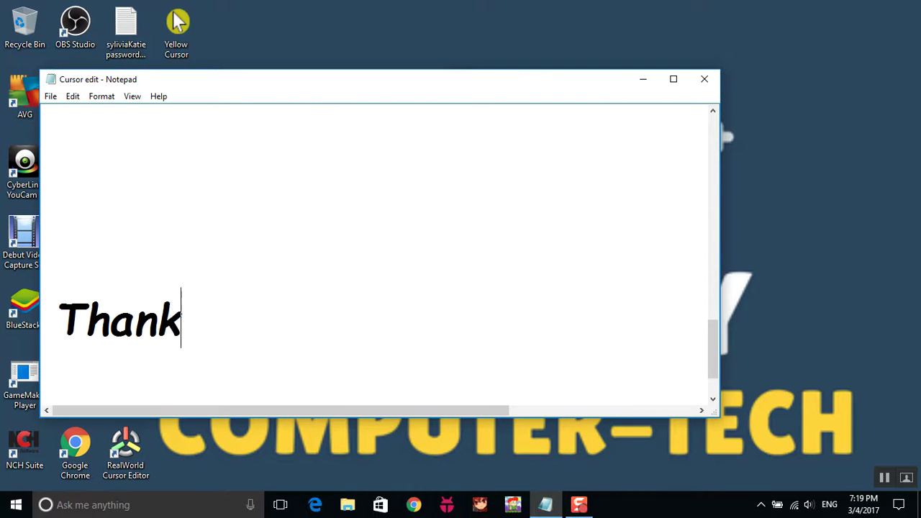
{"action": "left_click", "coordinate": [673, 79]}
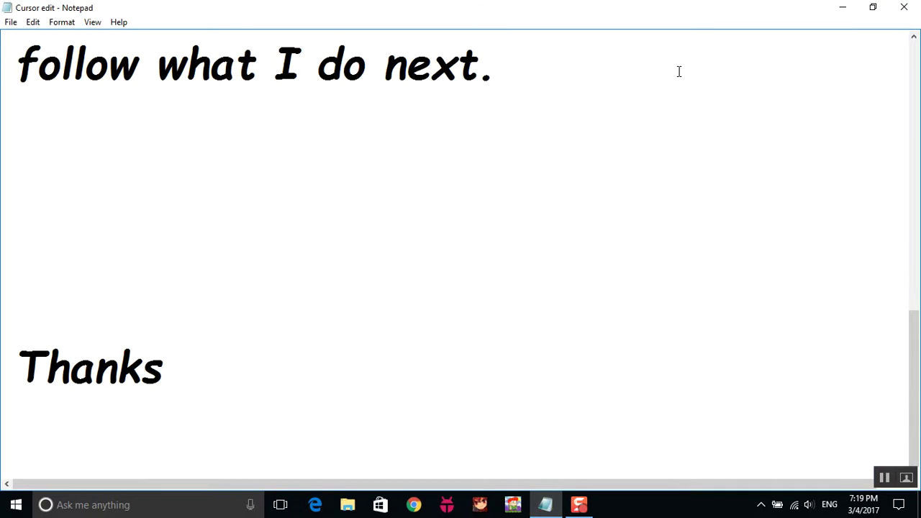
{"action": "type", "text": "for watch"}
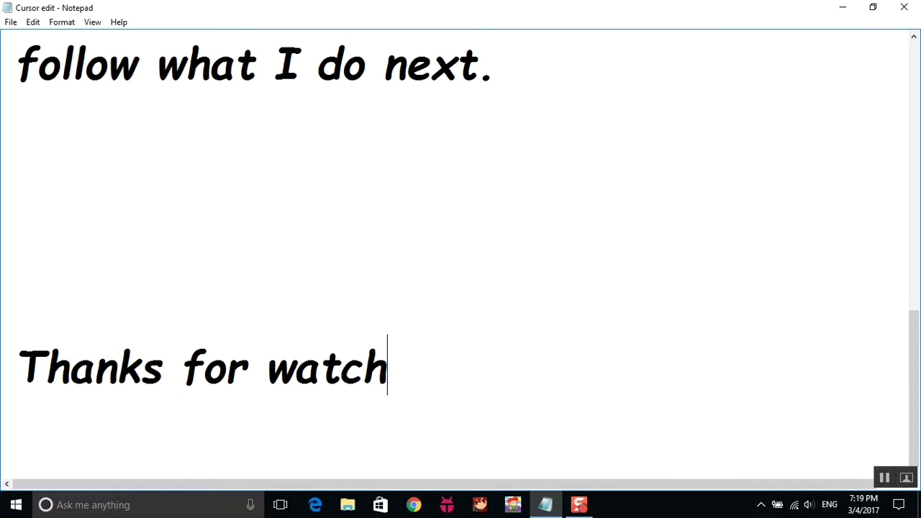
{"action": "type", "text": "ing we ho"}
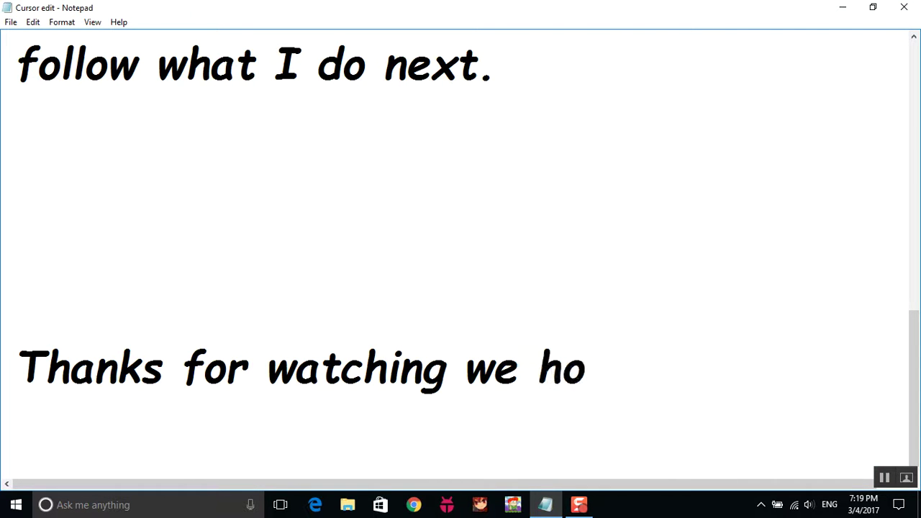
{"action": "type", "text": "pe it work"}
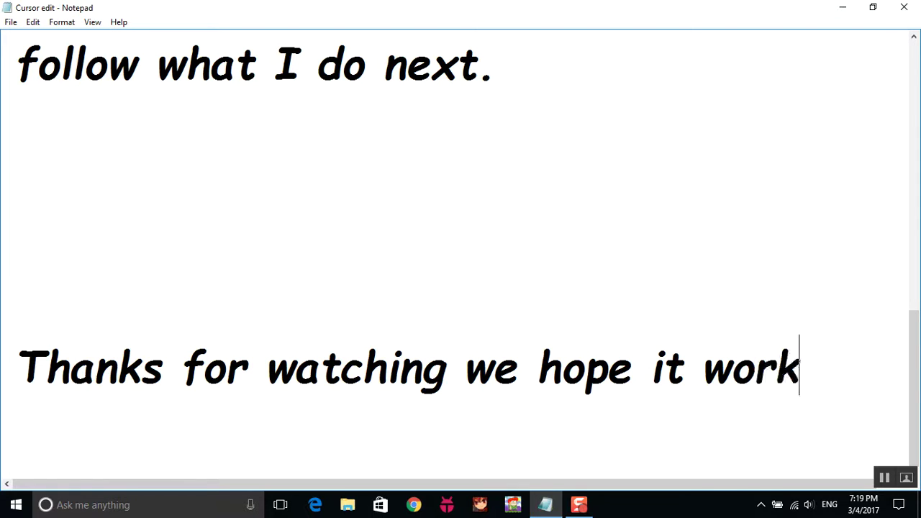
{"action": "type", "text": "s"}
Continue the closing message on two new lines: "have a nice day and don't forget" and "to like if you like this video"
{"action": "key", "text": "Return"}
{"action": "type", "text": "have an"}
{"action": "key", "text": "BackSpace"}
{"action": "type", "text": "nice "}
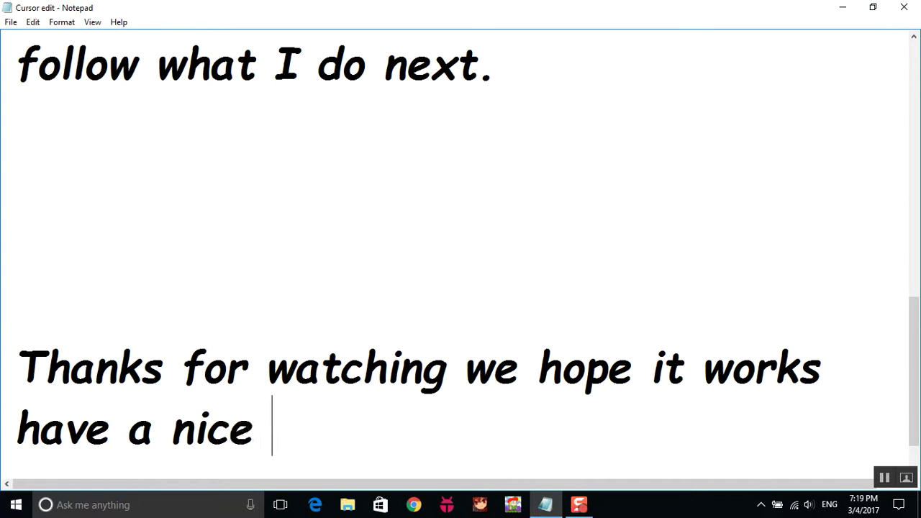
{"action": "type", "text": "day and dont"}
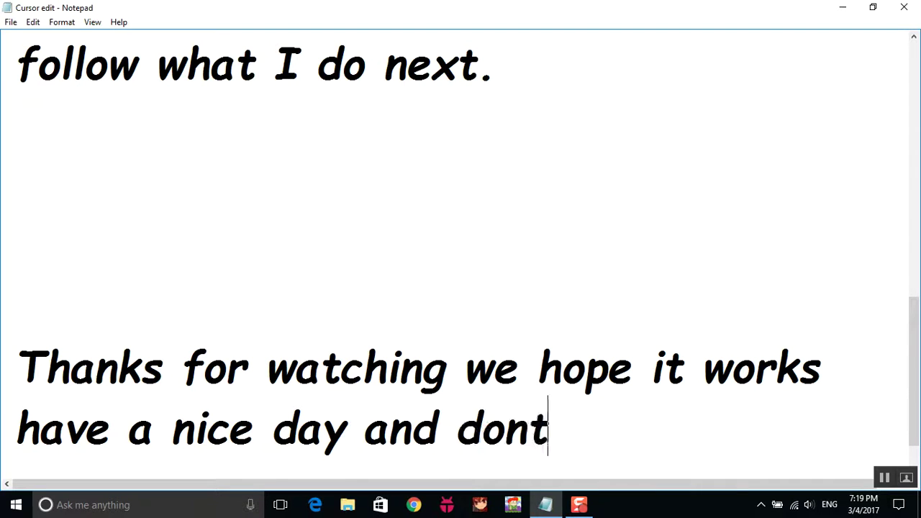
{"action": "key", "text": "BackSpace"}
{"action": "type", "text": "'t forget"}
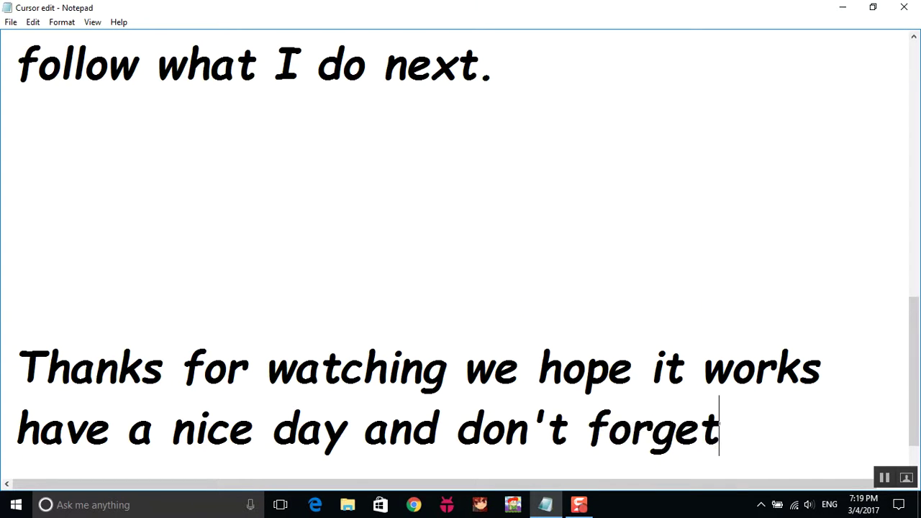
{"action": "key", "text": "Return"}
{"action": "type", "text": "t"}
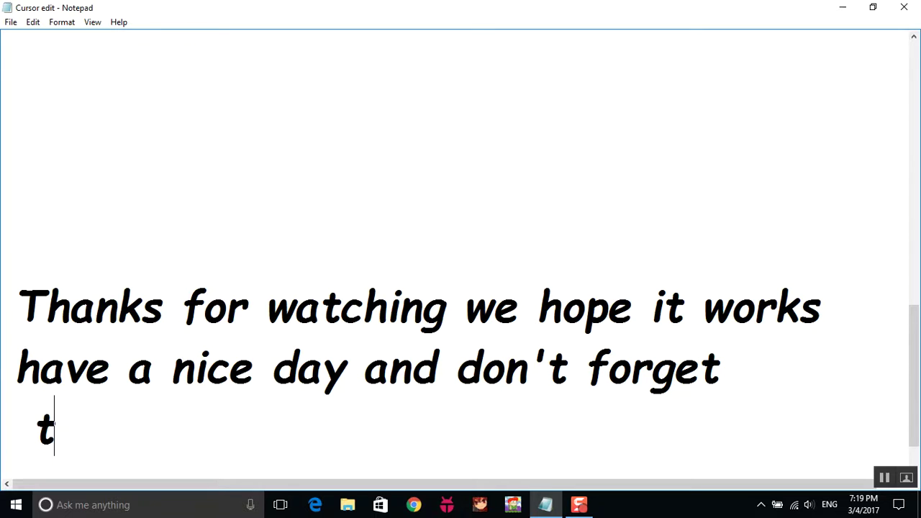
{"action": "type", "text": "o like if y"}
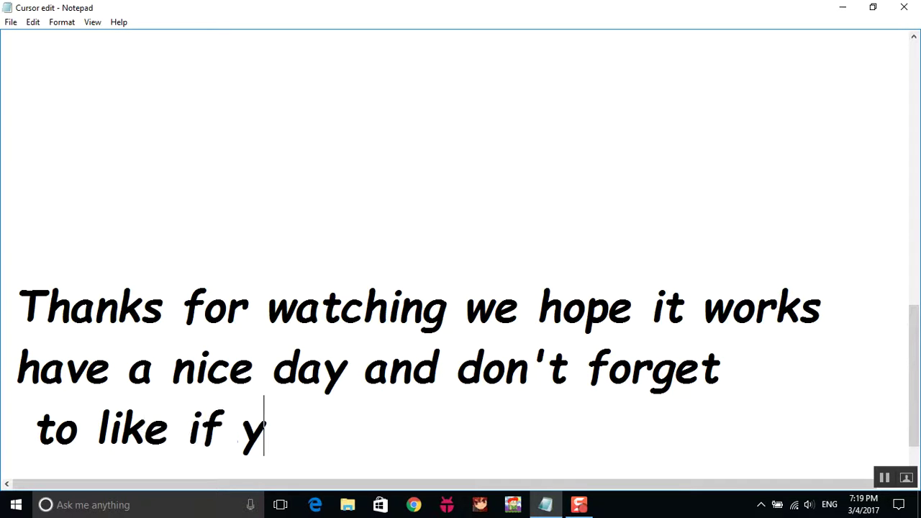
{"action": "type", "text": "ou like this video"}
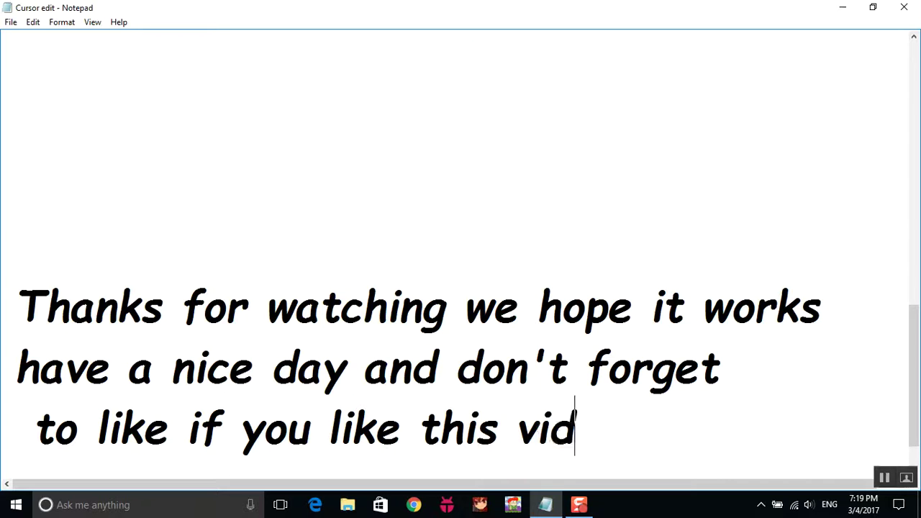